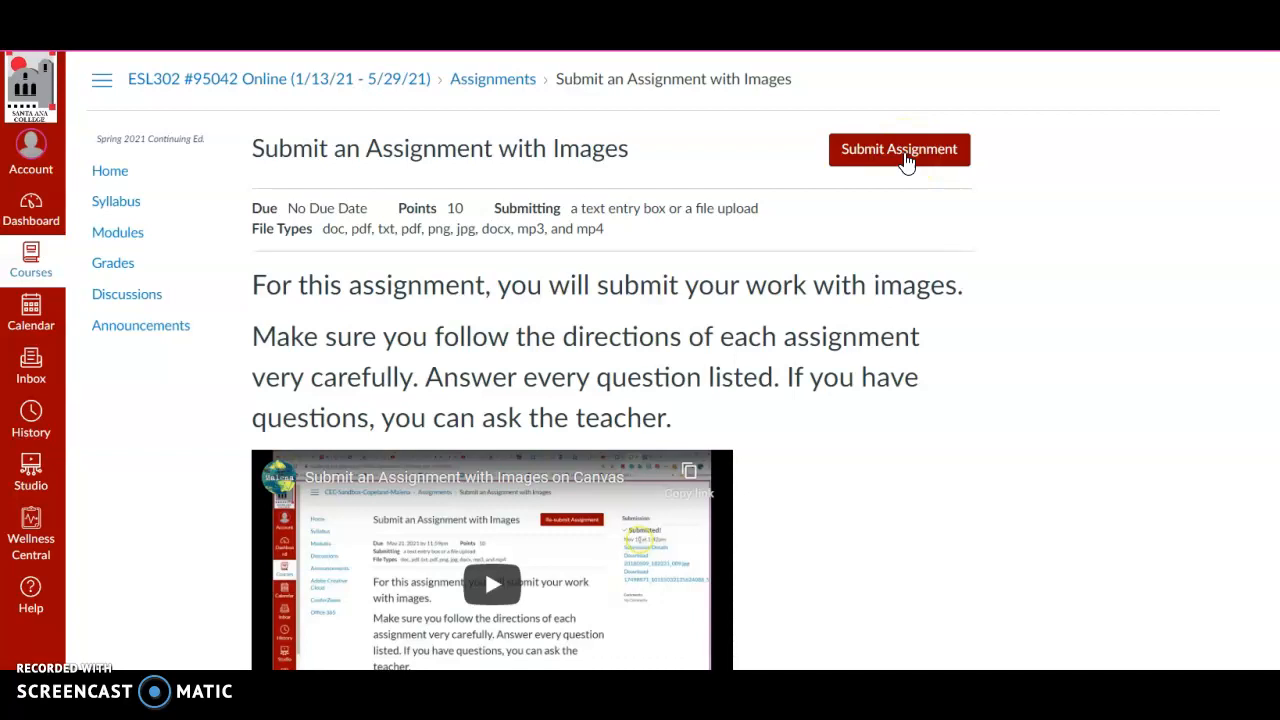
Start the assignment submission and attach the image file cry.png as a file upload.
{"action": "left_click", "coordinate": [899, 150]}
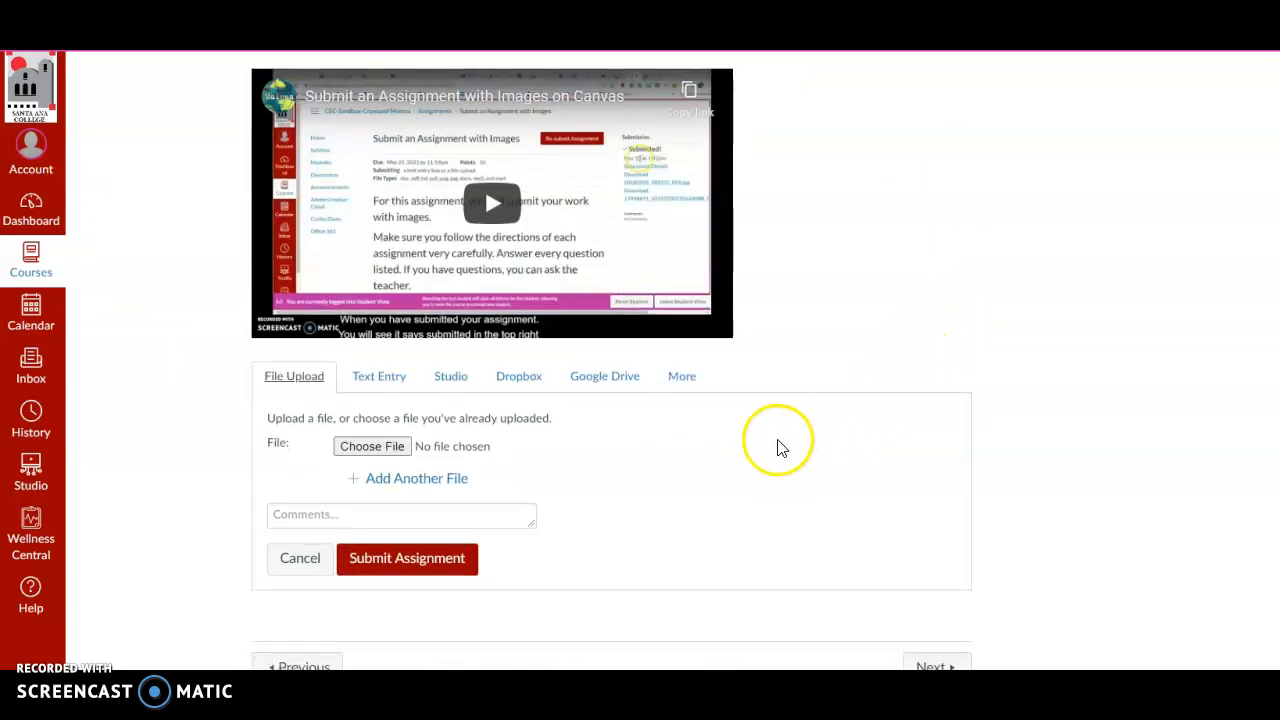
{"action": "scroll", "coordinate": [700, 452], "scroll_direction": "down", "scroll_amount": 1}
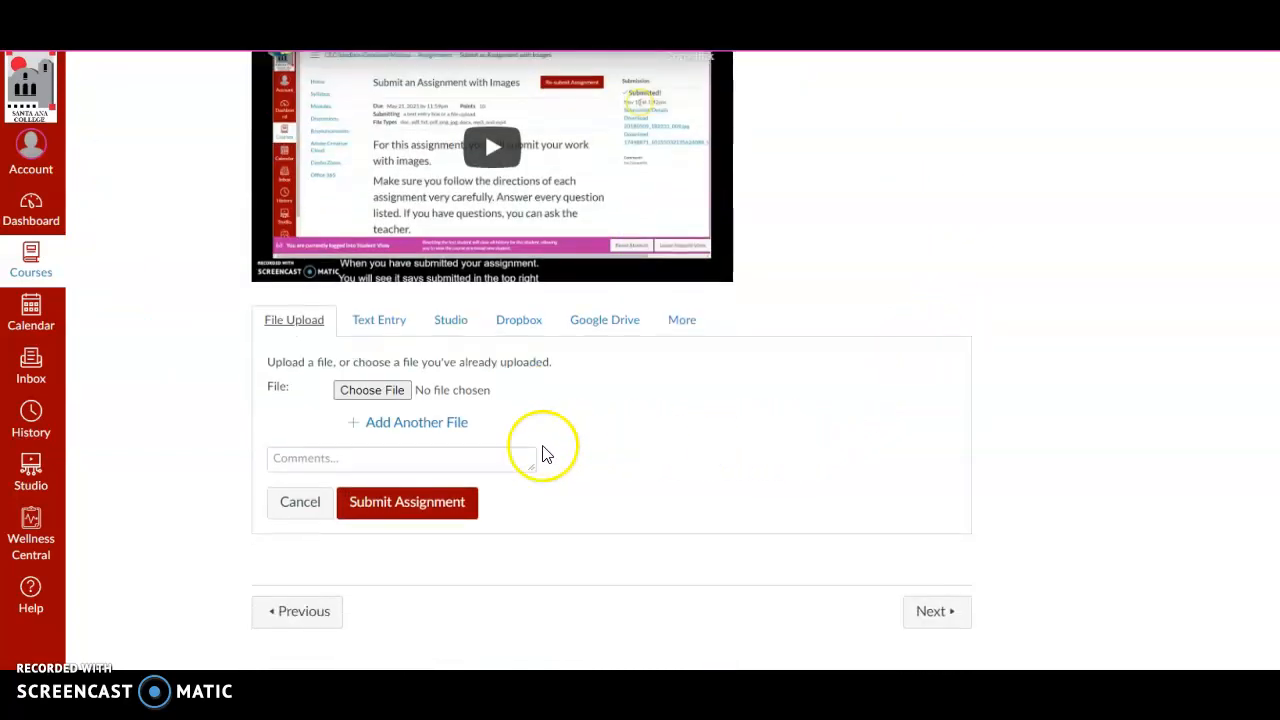
{"action": "left_click", "coordinate": [373, 393]}
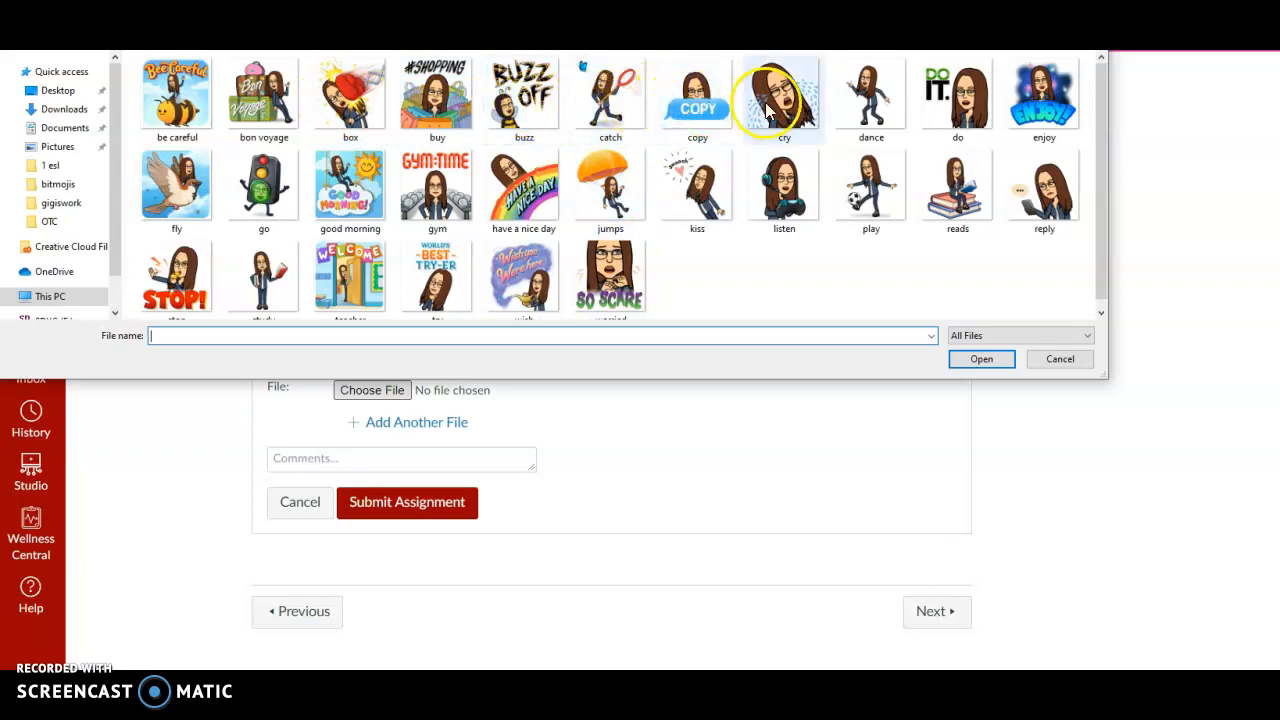
{"action": "left_click", "coordinate": [798, 118]}
{"action": "left_click", "coordinate": [980, 362]}
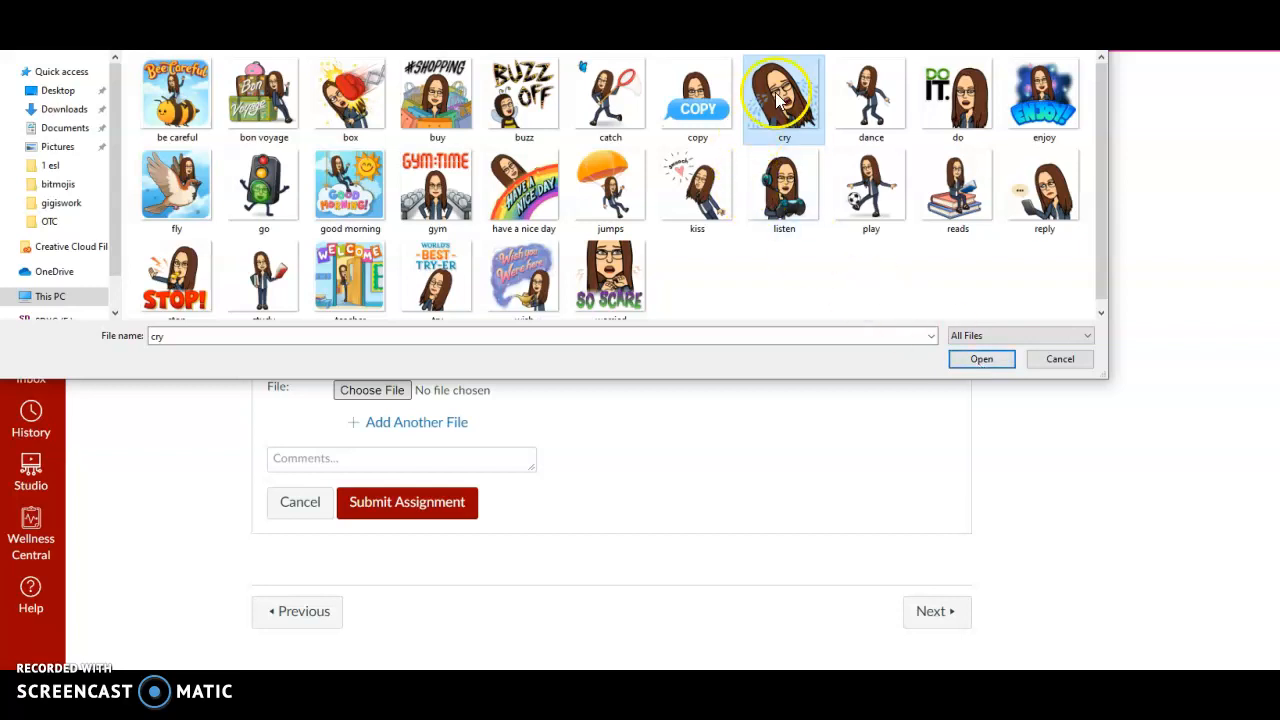
{"action": "left_click", "coordinate": [982, 358]}
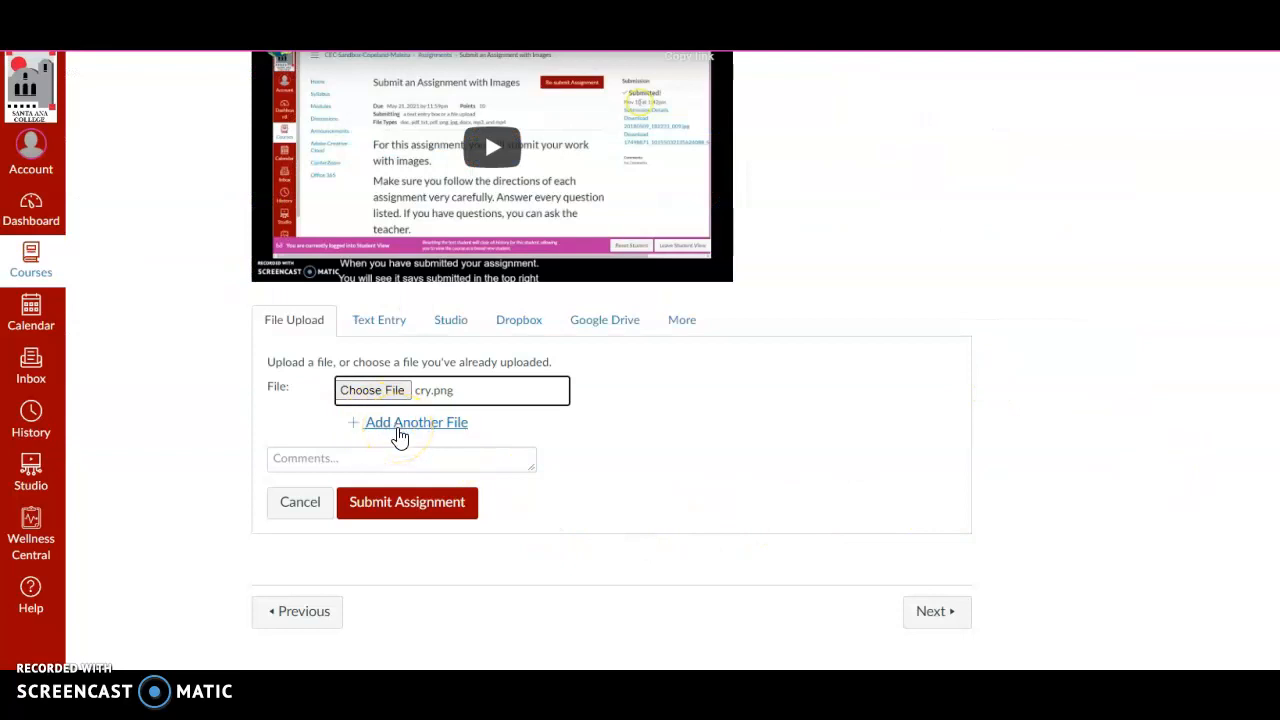
Add a second file slot to the upload, leaving it empty by cancelling its file selection.
{"action": "left_click", "coordinate": [400, 437]}
{"action": "left_click", "coordinate": [408, 463]}
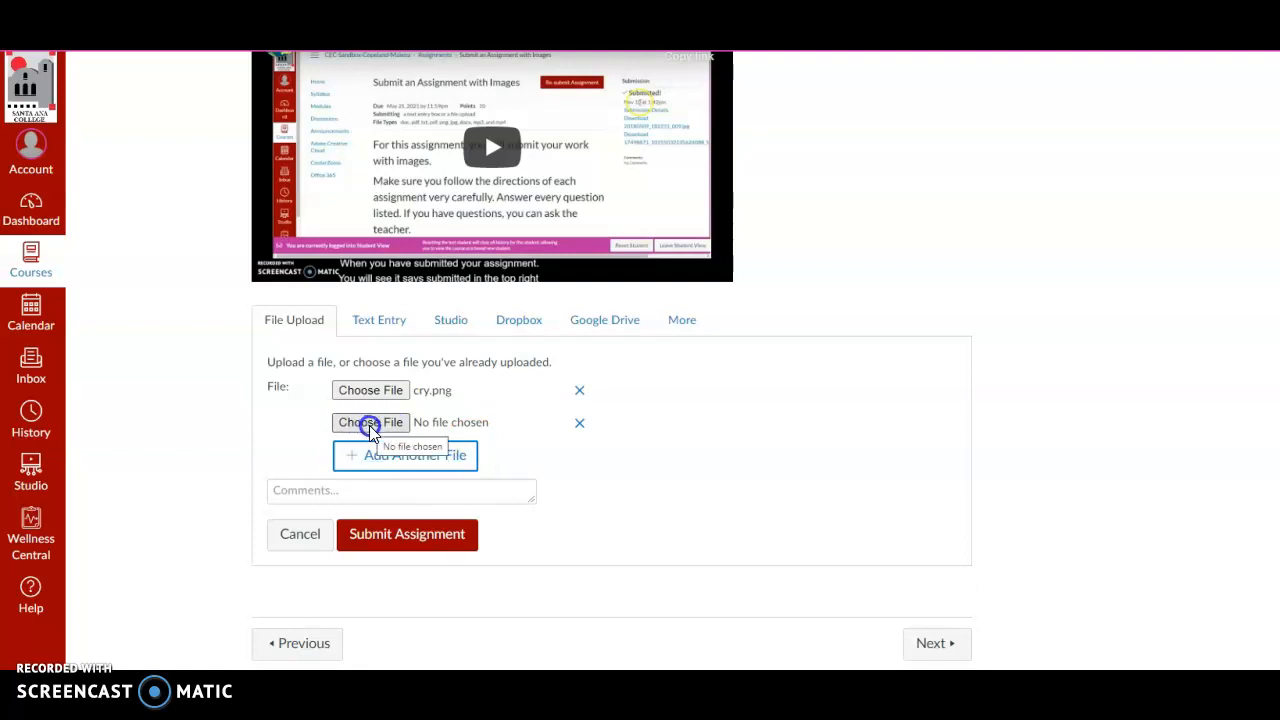
{"action": "left_click", "coordinate": [395, 425]}
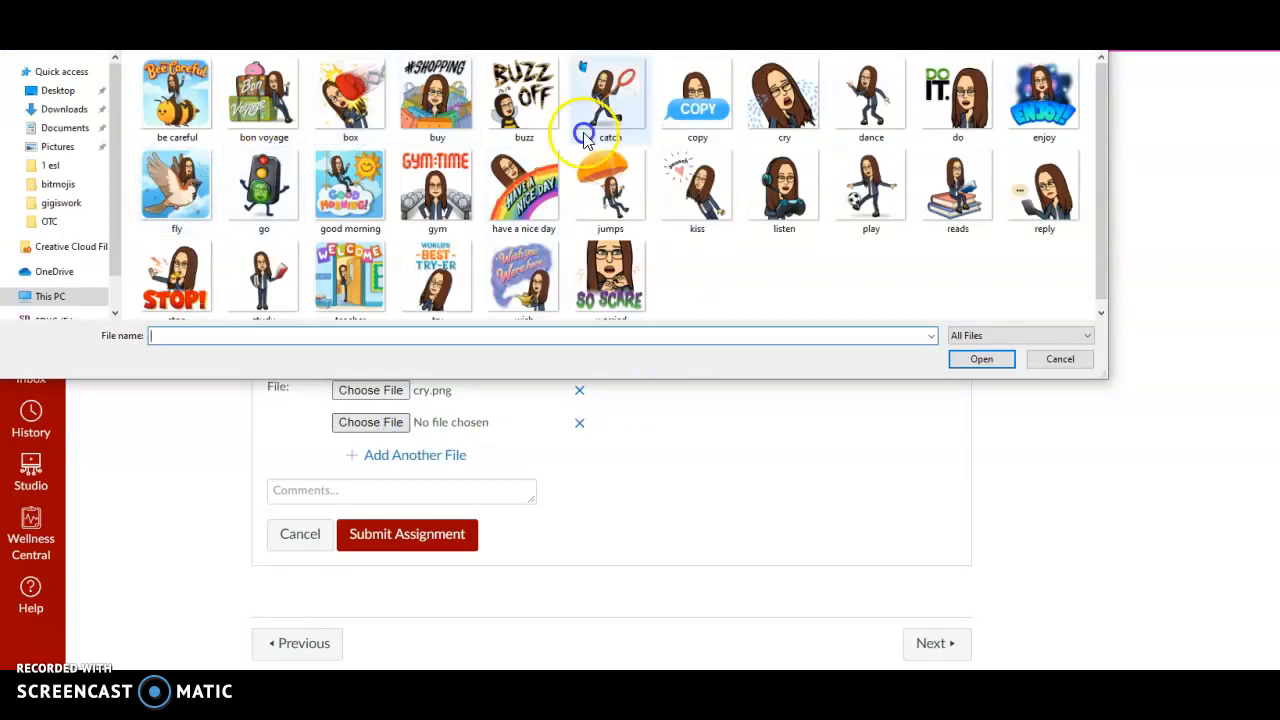
{"action": "left_click", "coordinate": [993, 362]}
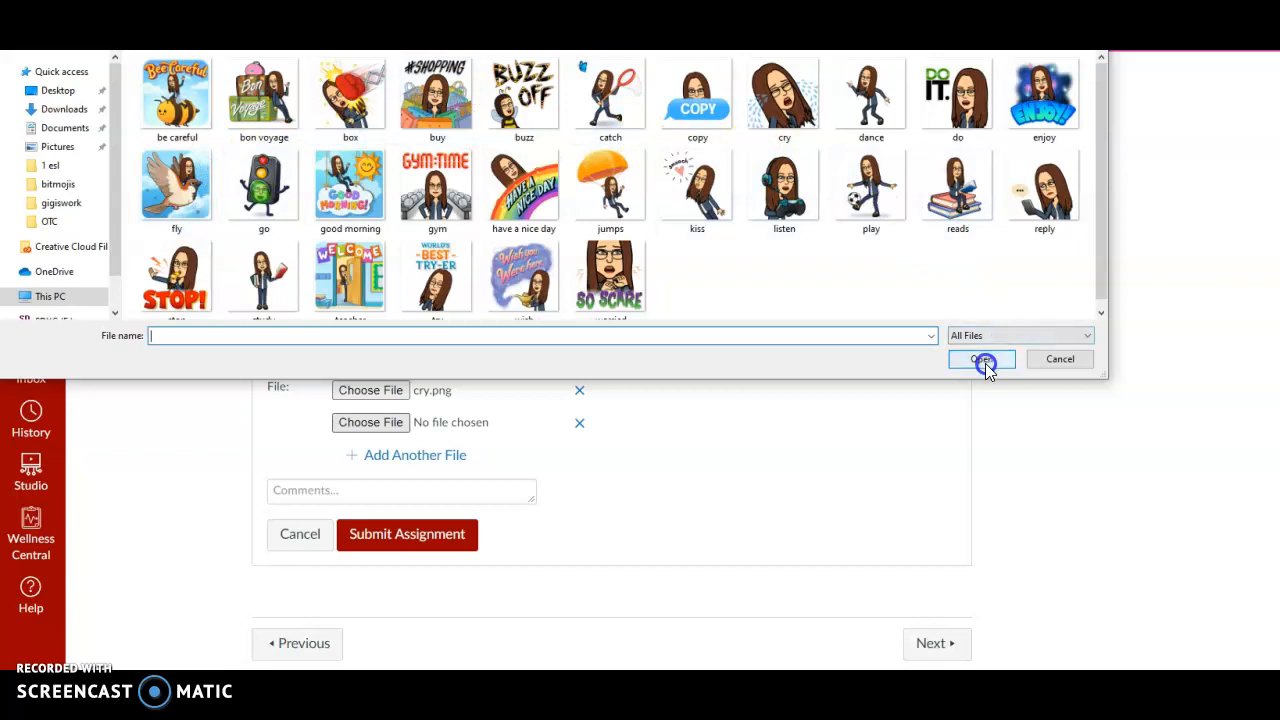
{"action": "left_click", "coordinate": [1040, 362]}
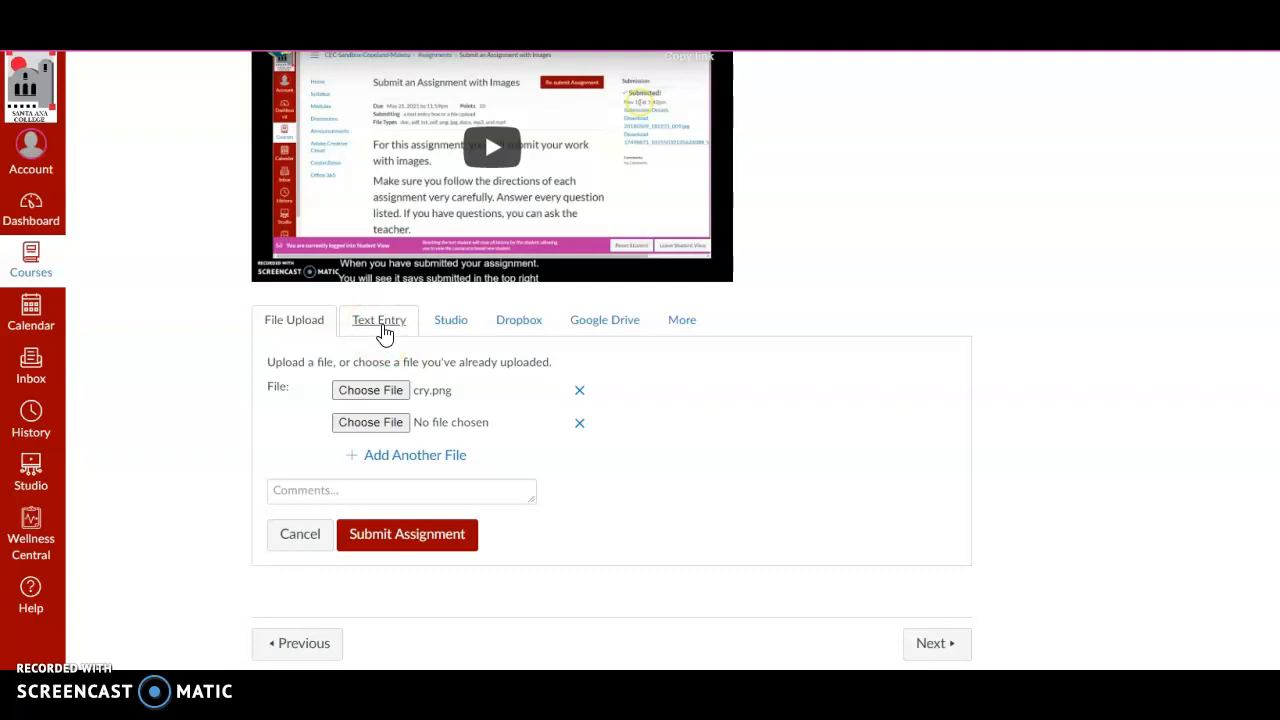
Switch the submission to text entry and write "My favorite color is green.".
{"action": "left_click", "coordinate": [385, 334]}
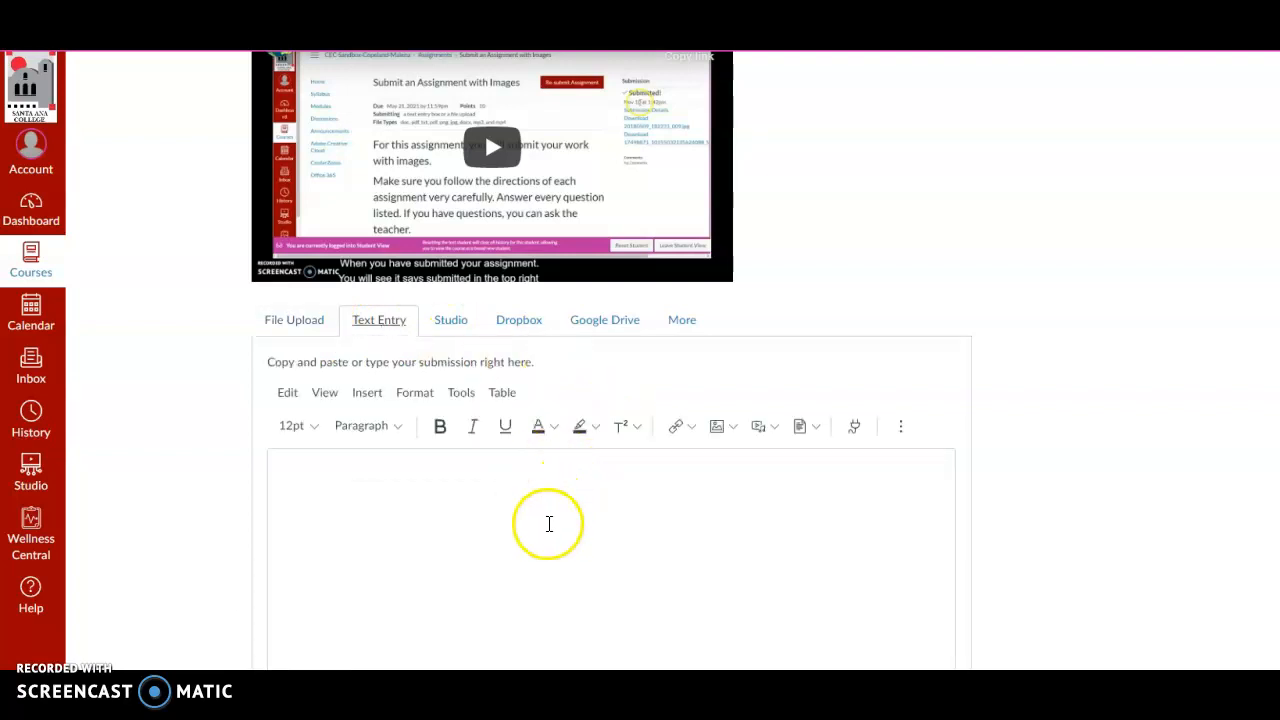
{"action": "scroll", "coordinate": [411, 525], "scroll_direction": "down", "scroll_amount": 1}
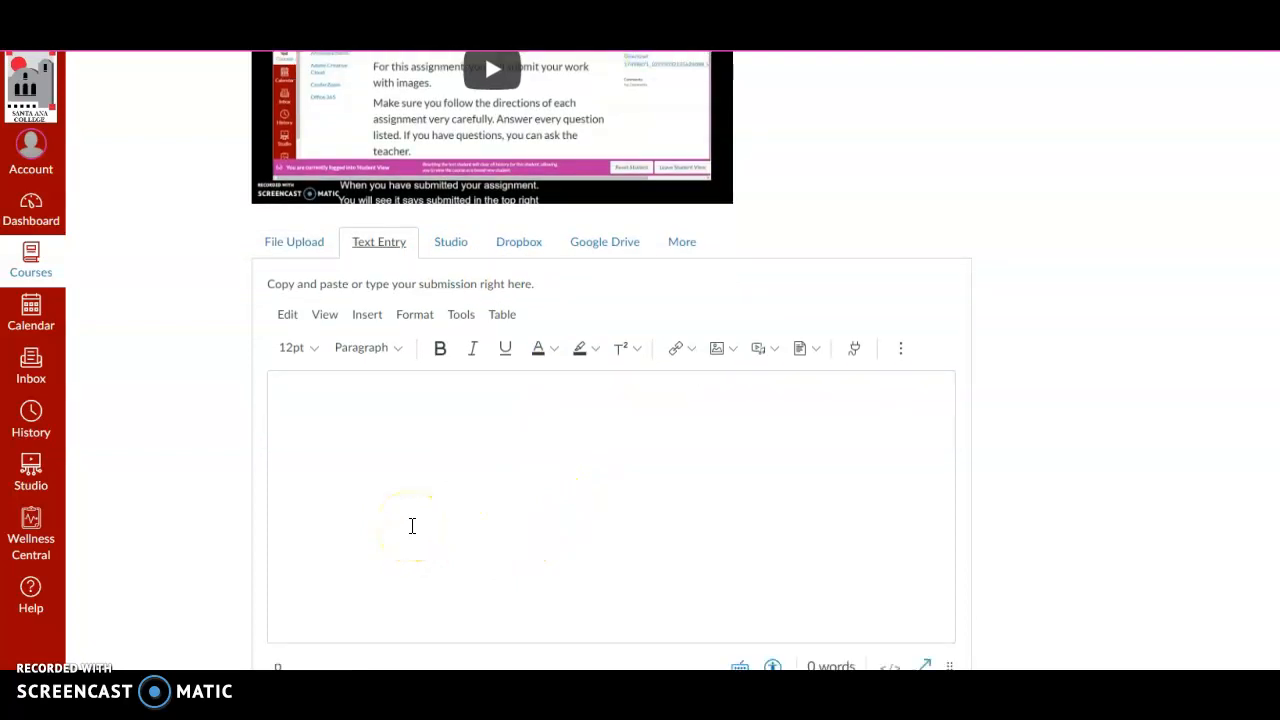
{"action": "scroll", "coordinate": [411, 525], "scroll_direction": "down", "scroll_amount": 1}
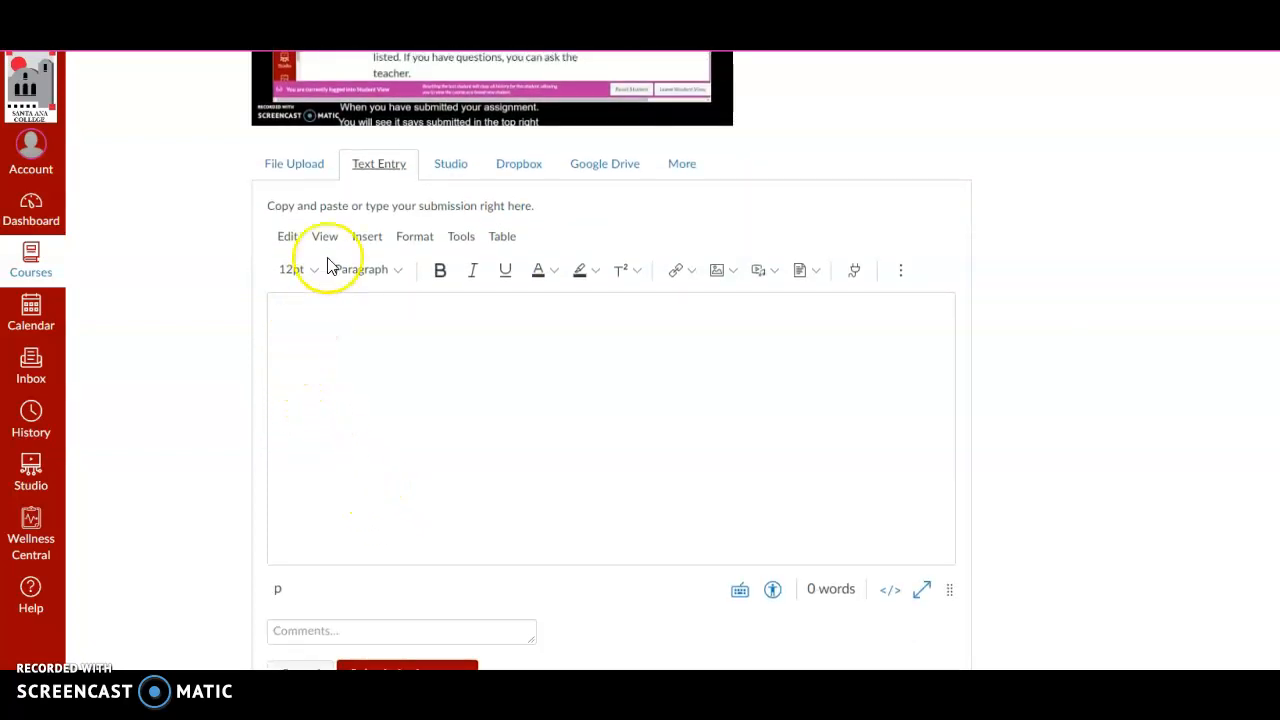
{"action": "left_click", "coordinate": [301, 325]}
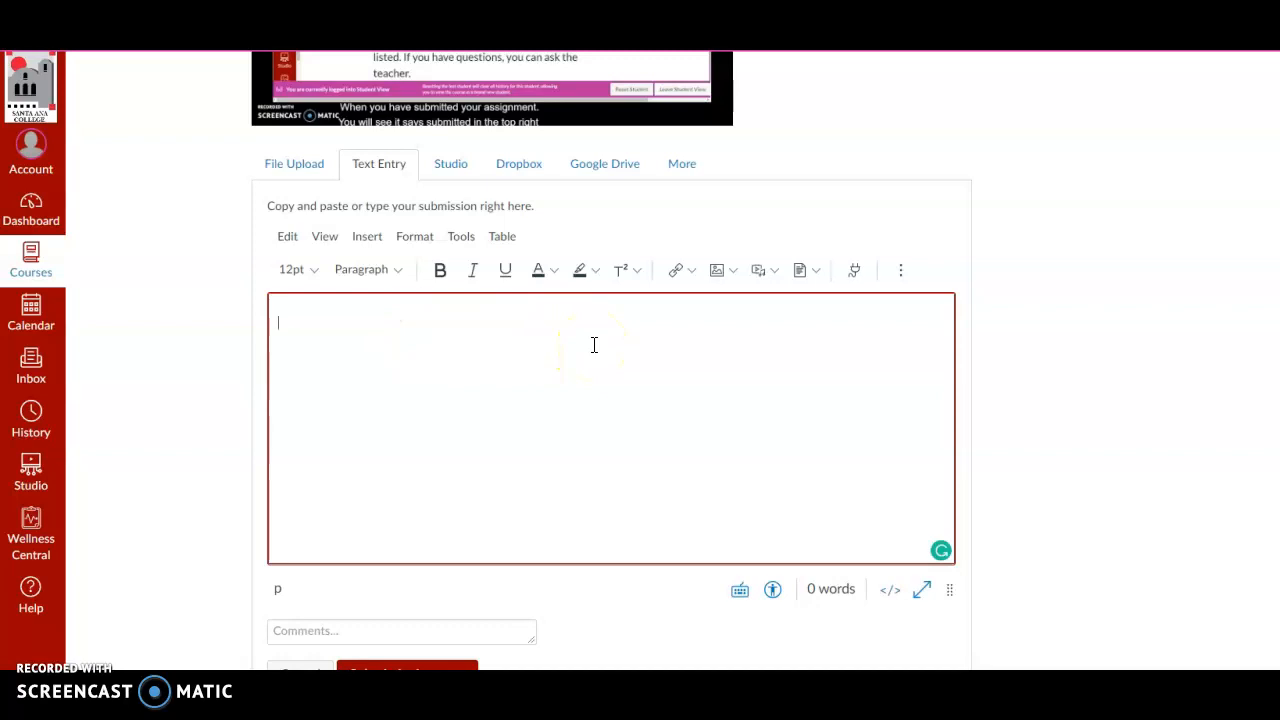
{"action": "type", "text": "My fa"}
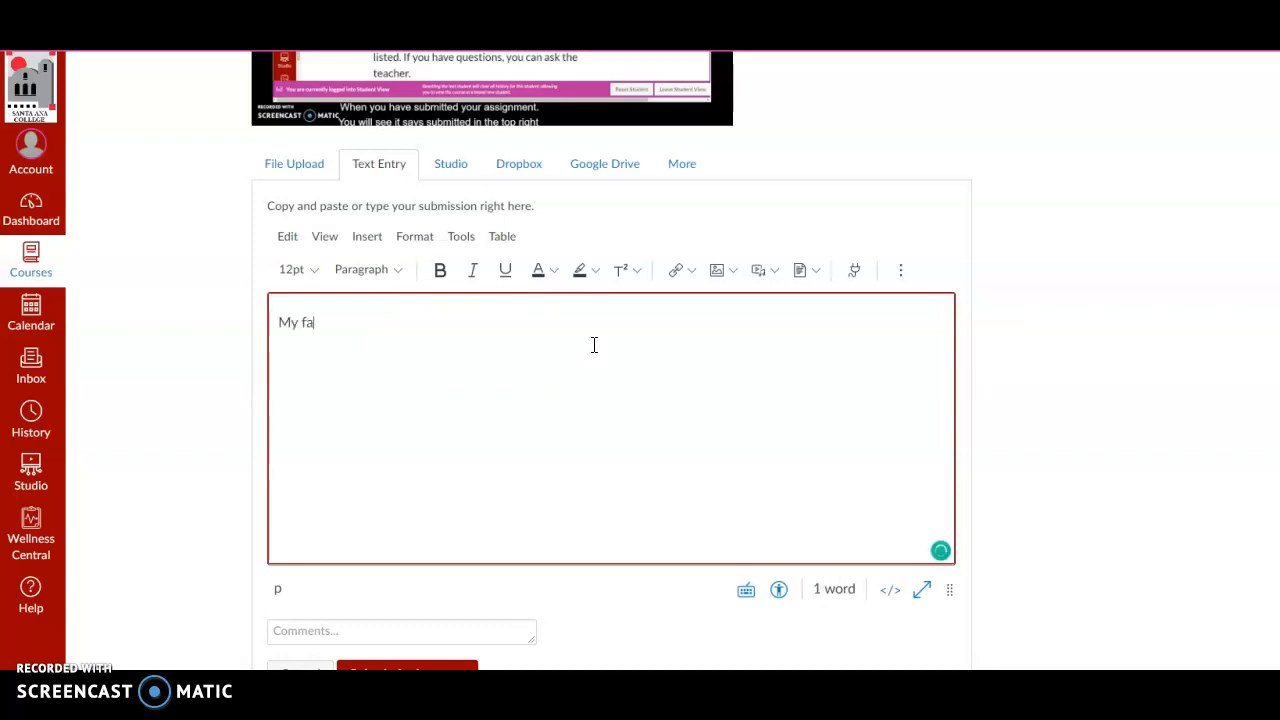
{"action": "type", "text": "vorite color is green."}
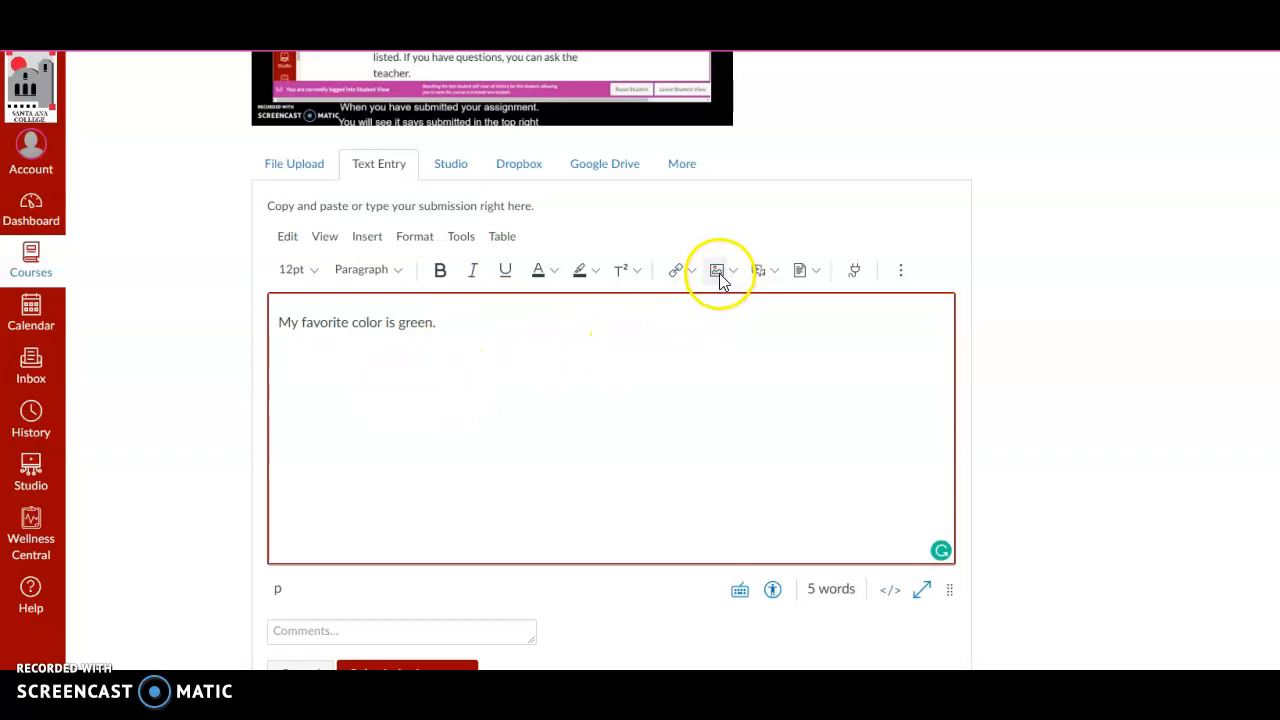
Add a blank line above the sentence and place the cursor on a new line below it.
{"action": "left_click", "coordinate": [454, 321]}
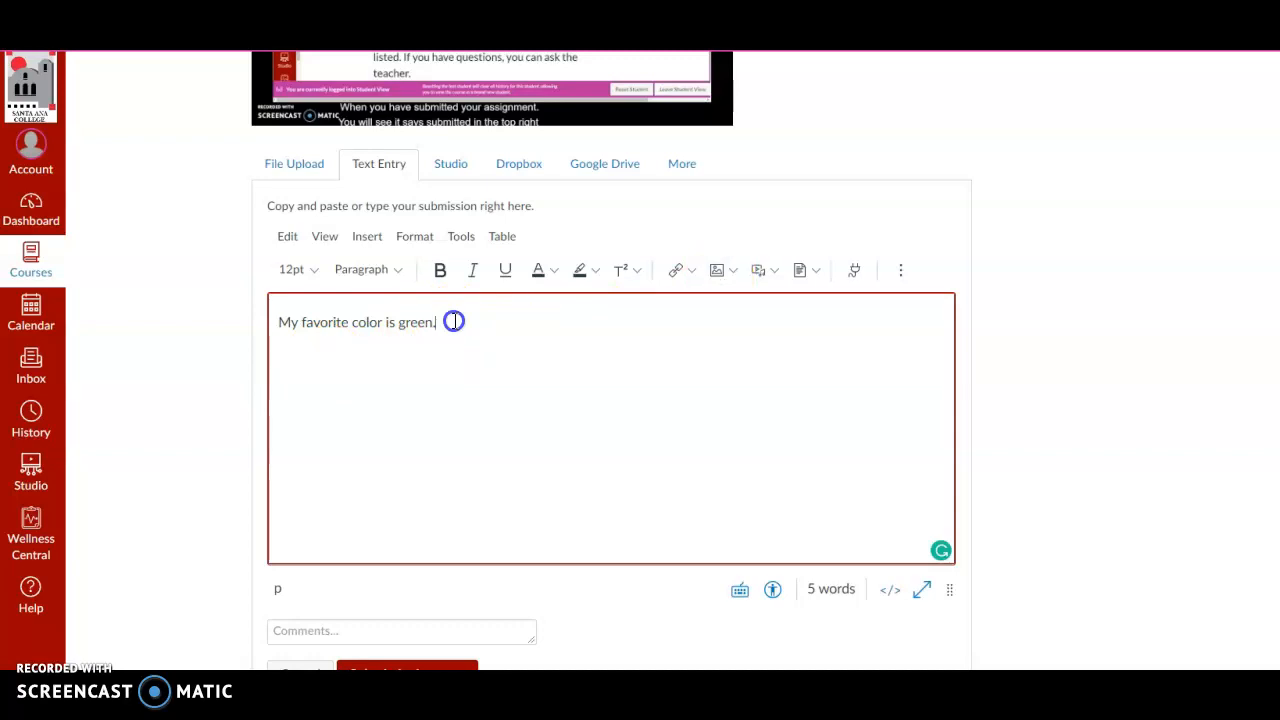
{"action": "left_click_drag", "start_coordinate": [349, 344], "coordinate": [283, 332]}
{"action": "left_click", "coordinate": [279, 318]}
{"action": "key", "text": "Return"}
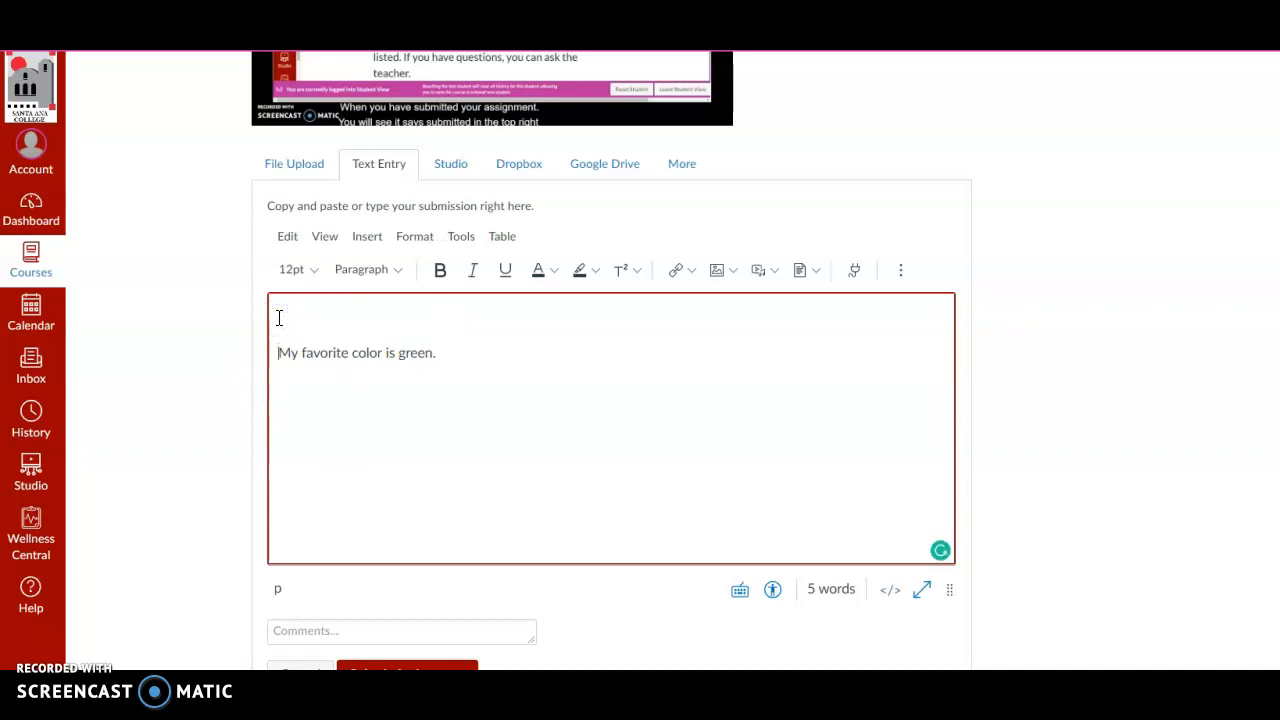
{"action": "left_click", "coordinate": [297, 337]}
{"action": "left_click", "coordinate": [291, 386]}
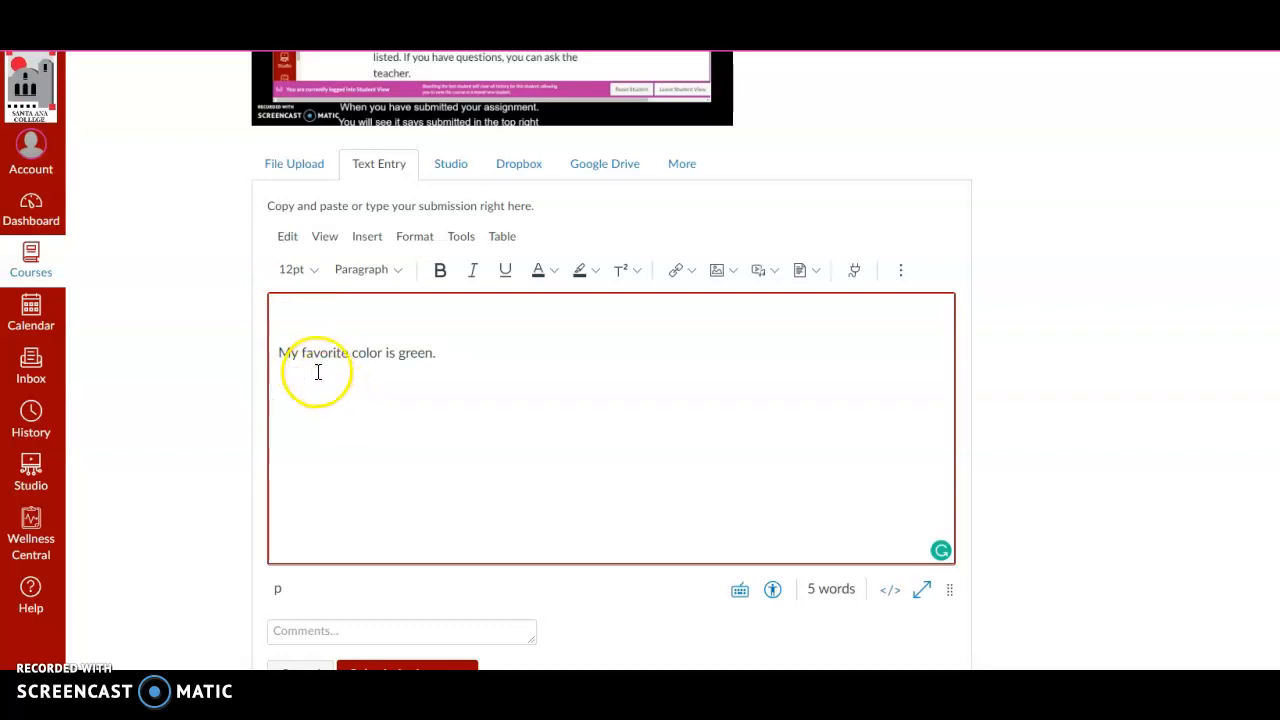
Choose the traffic light image "go" from the computer as the image to upload into the text entry.
{"action": "left_click", "coordinate": [719, 270]}
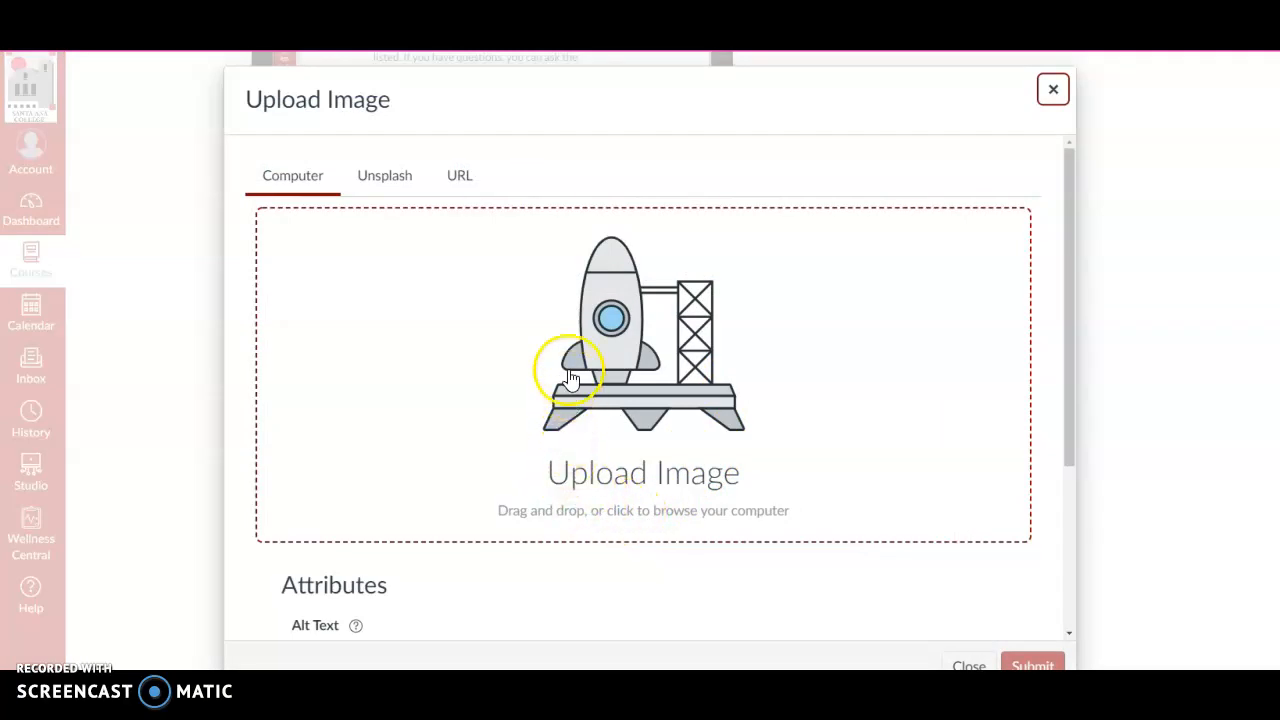
{"action": "left_click", "coordinate": [632, 392]}
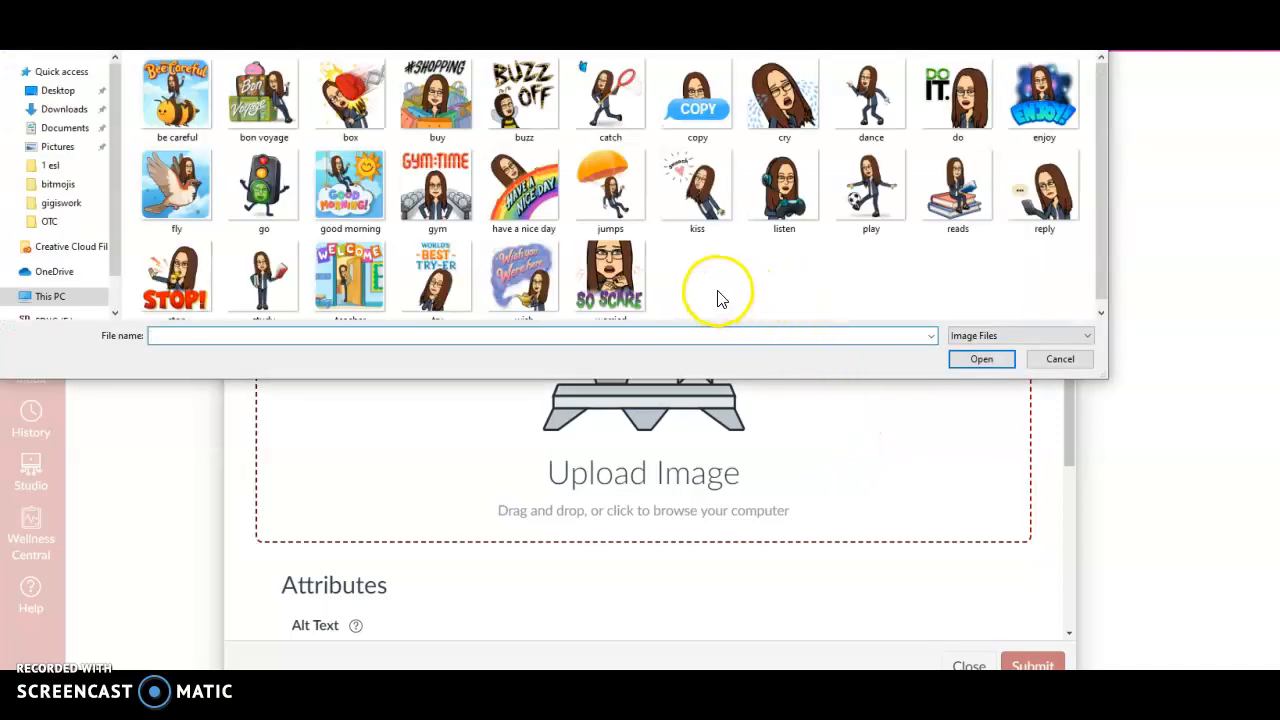
{"action": "left_click", "coordinate": [262, 196]}
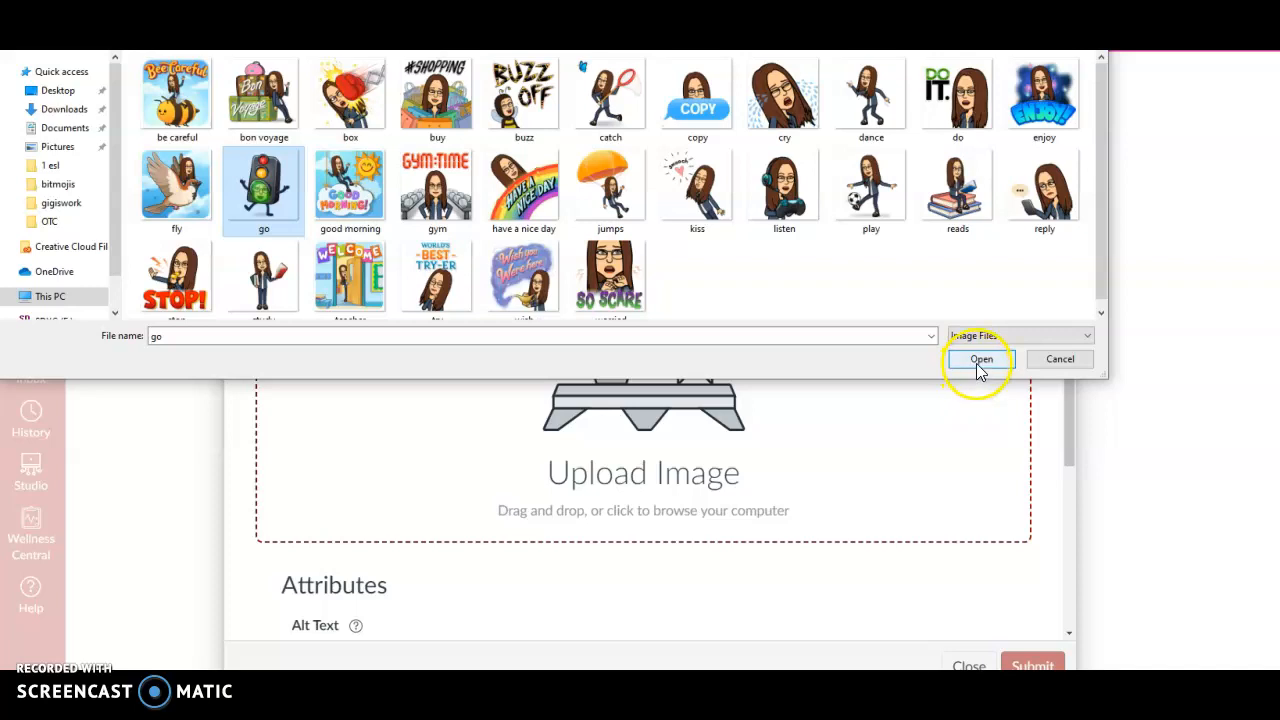
{"action": "left_click", "coordinate": [980, 362]}
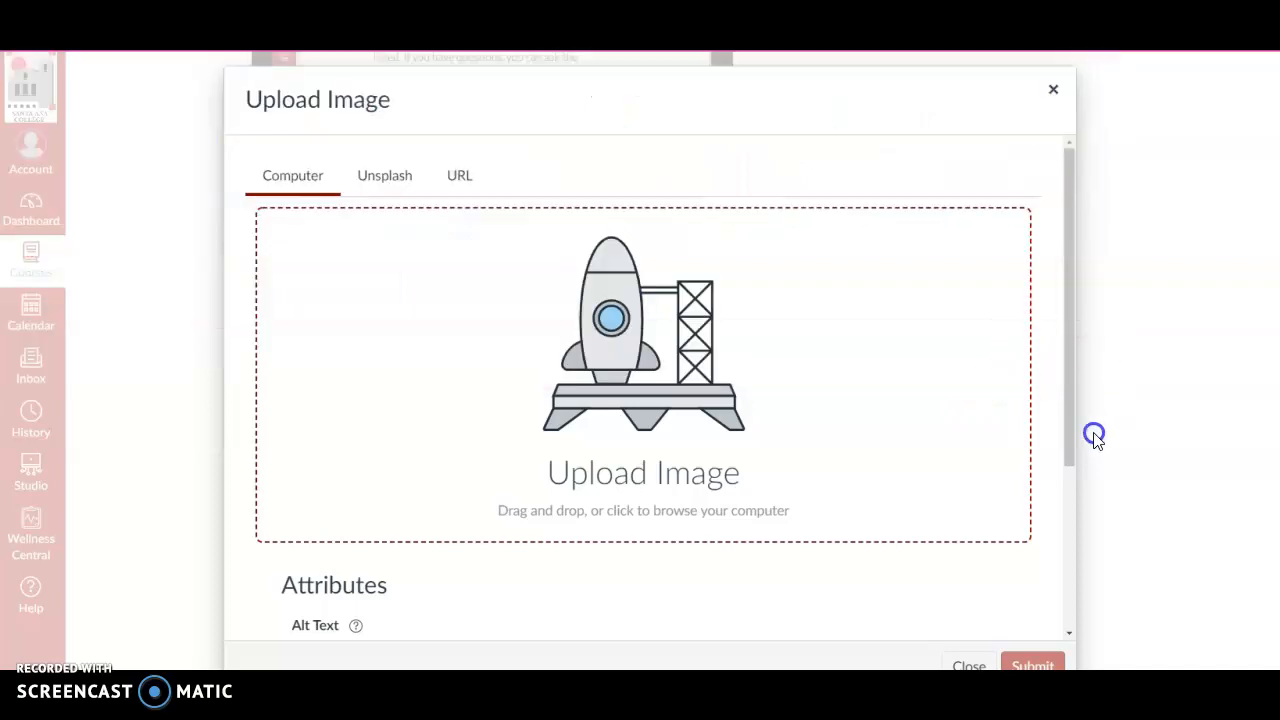
Set the image's alt text to "Traffic light-green" and insert it as an embedded image.
{"action": "scroll", "coordinate": [842, 537], "scroll_direction": "down", "scroll_amount": 3}
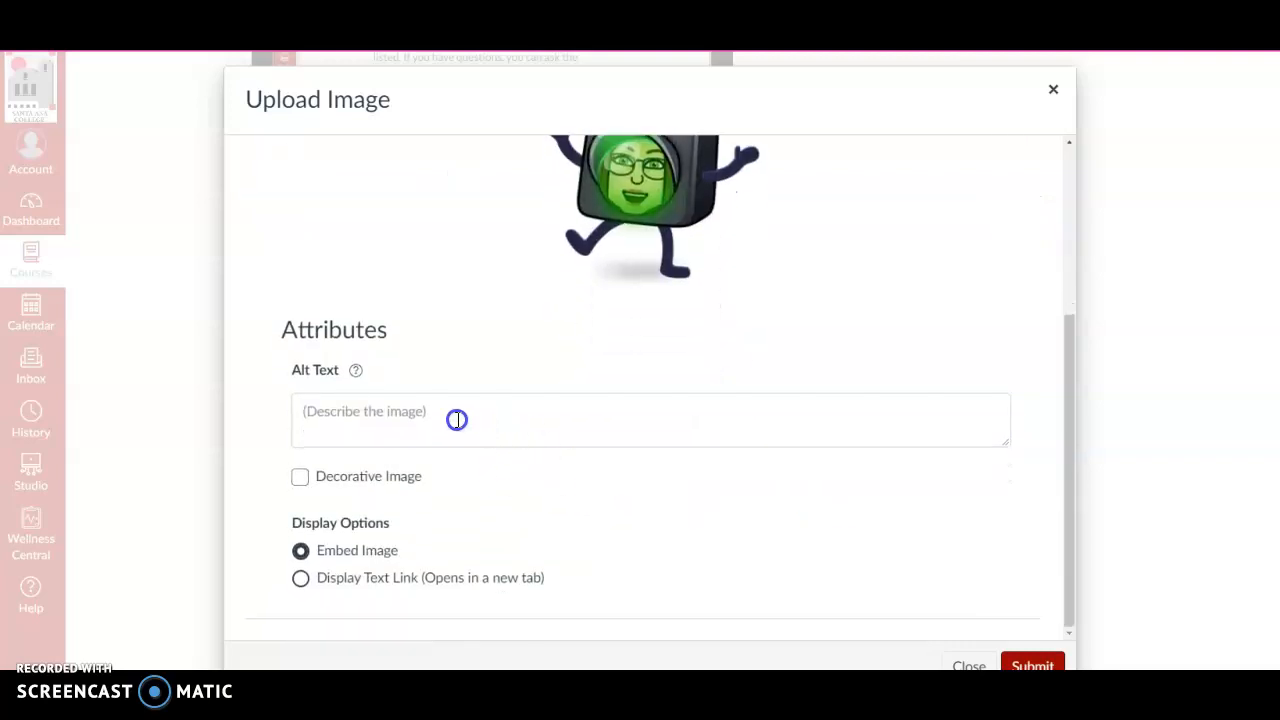
{"action": "scroll", "coordinate": [383, 393], "scroll_direction": "up", "scroll_amount": 1}
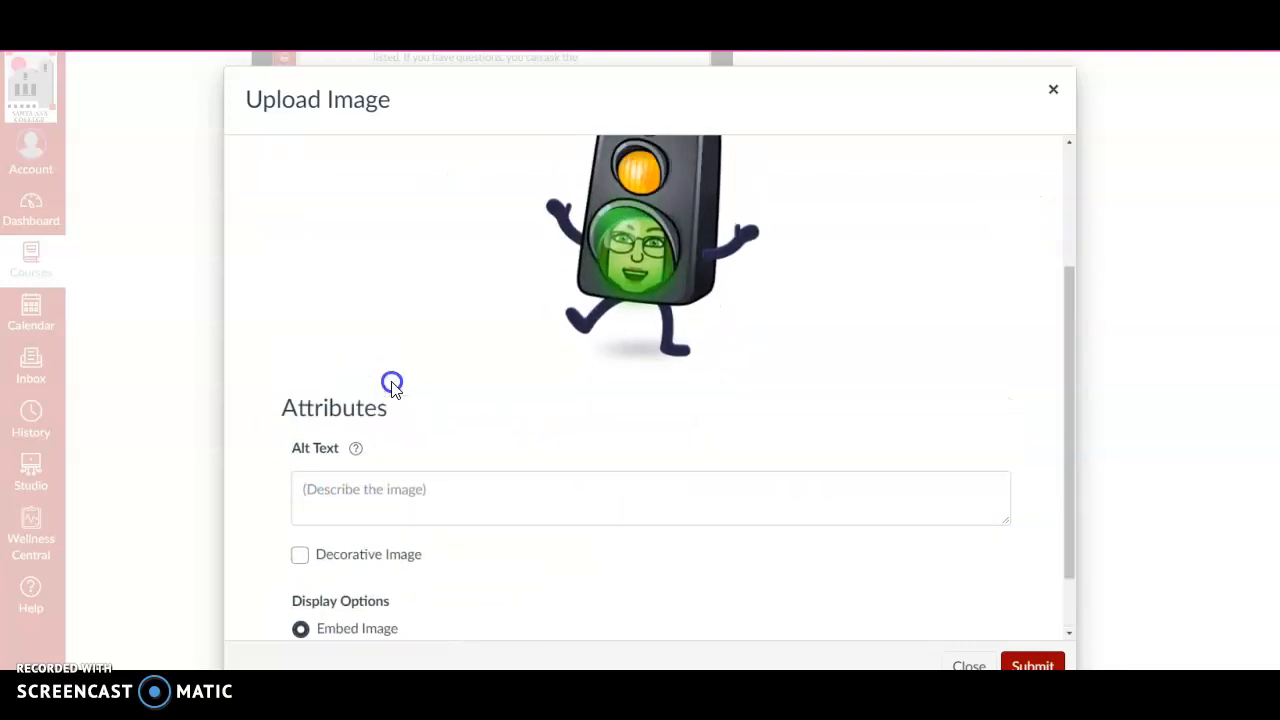
{"action": "scroll", "coordinate": [526, 394], "scroll_direction": "up", "scroll_amount": 1}
{"action": "scroll", "coordinate": [460, 434], "scroll_direction": "down", "scroll_amount": 2}
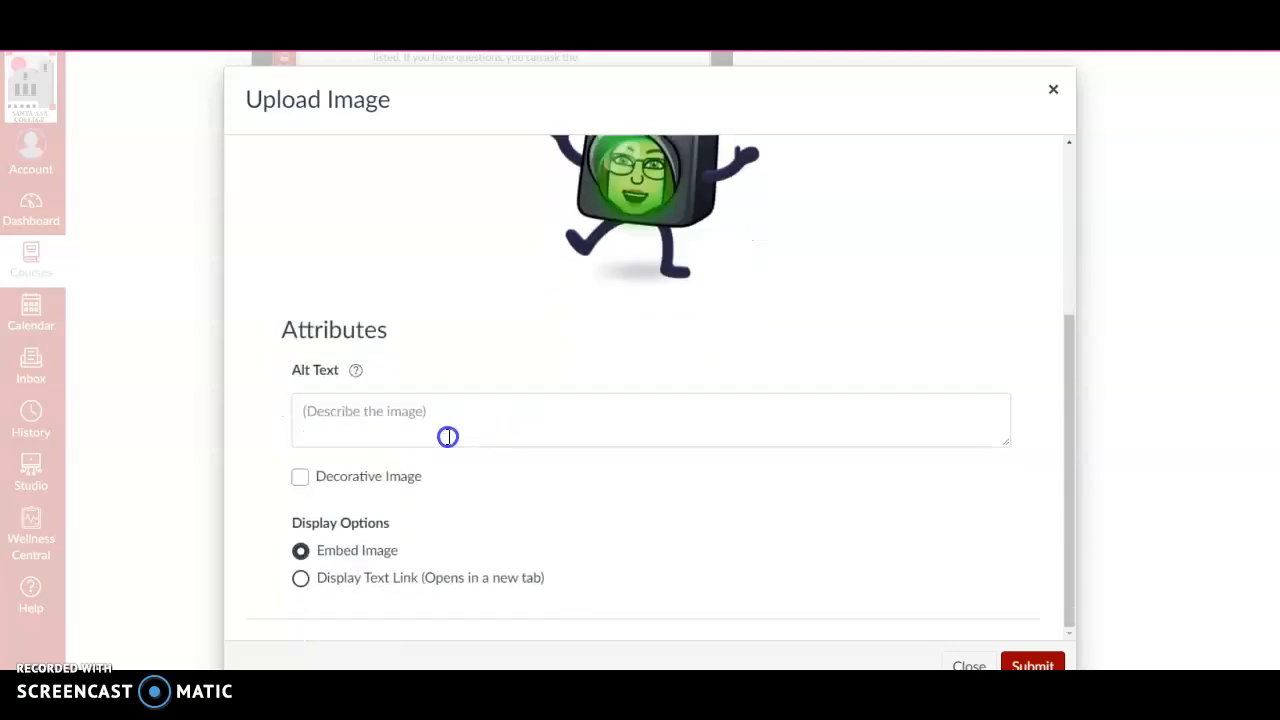
{"action": "left_click", "coordinate": [408, 412]}
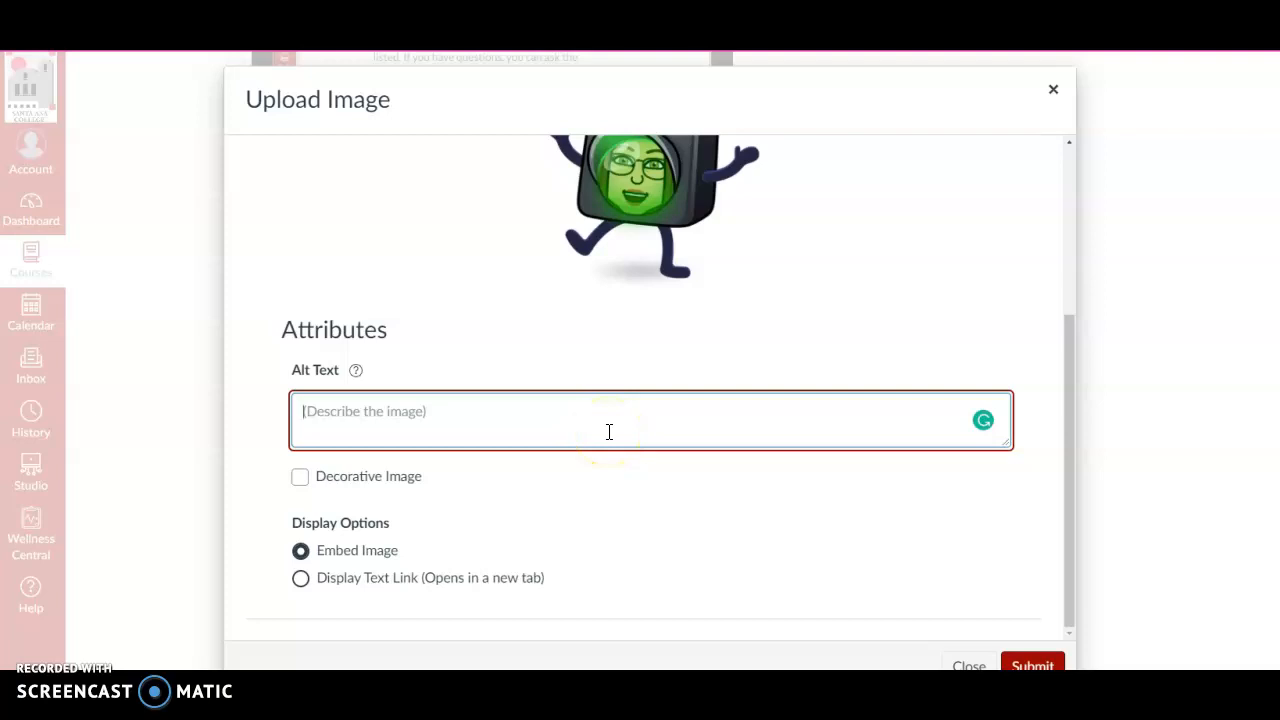
{"action": "type", "text": "Traffic light-green"}
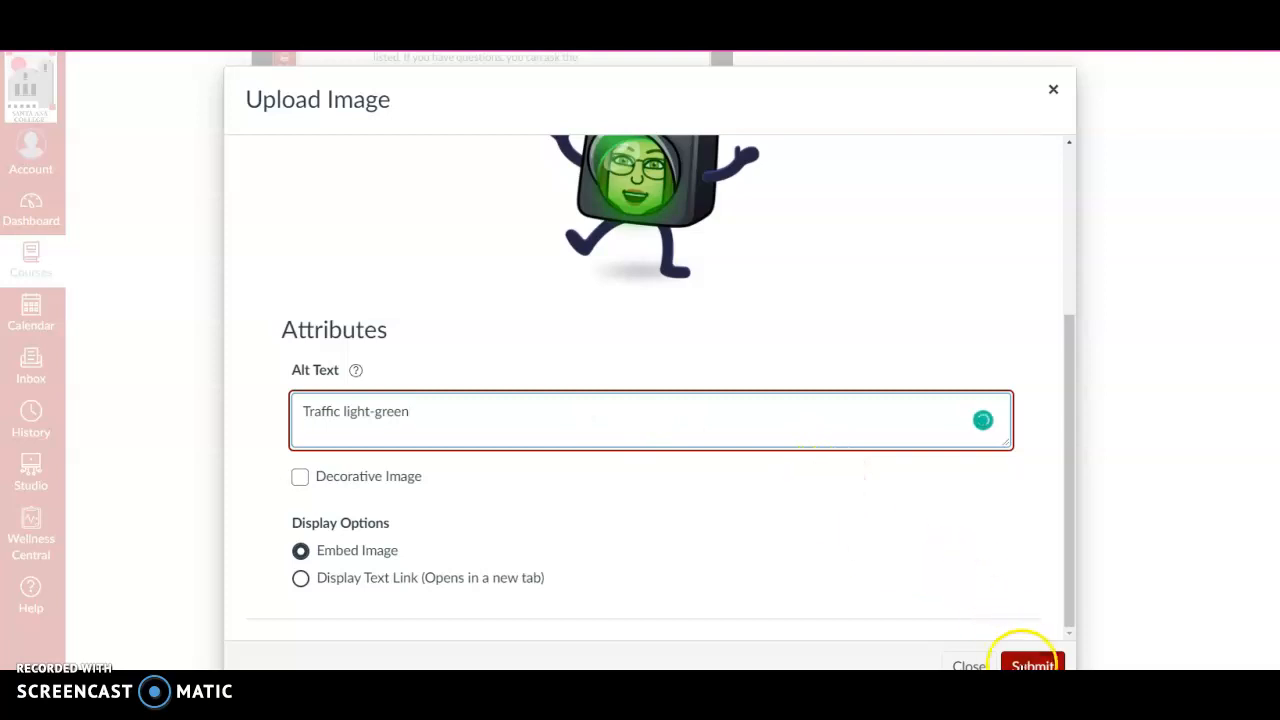
{"action": "left_click", "coordinate": [1032, 665]}
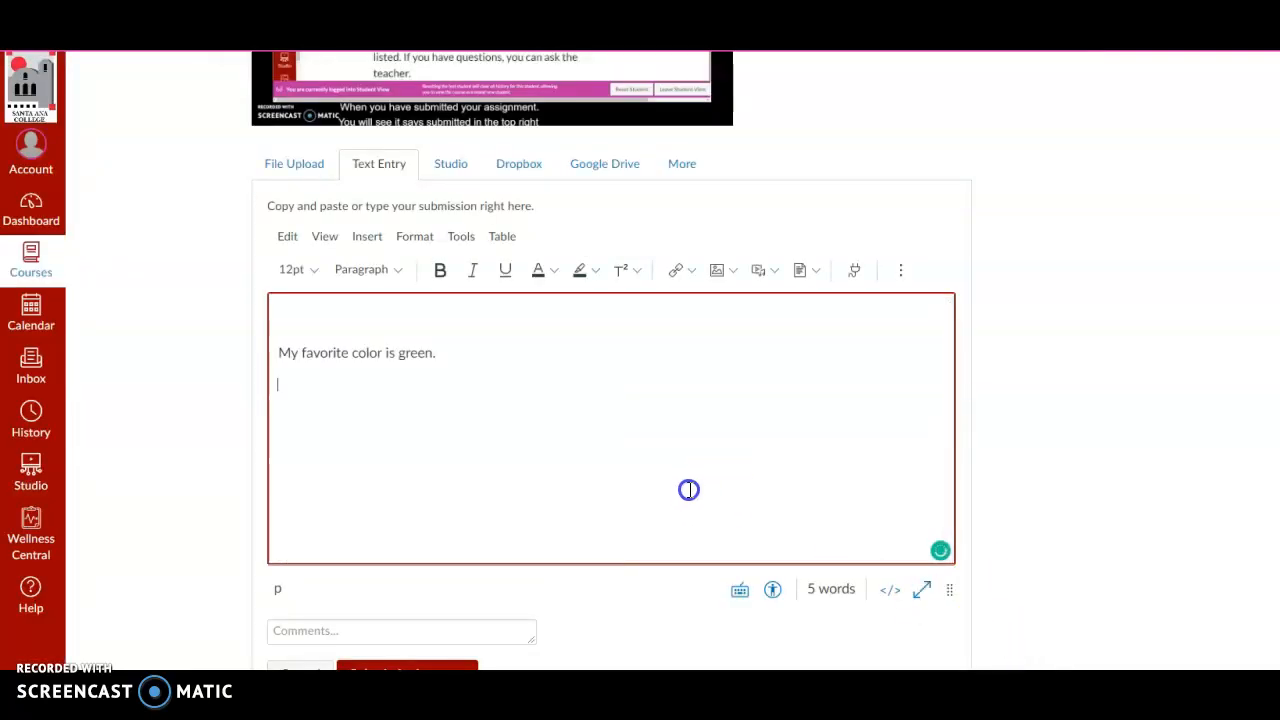
Review the sentence and the embedded traffic light image in the text entry, and select the image.
{"action": "scroll", "coordinate": [634, 474], "scroll_direction": "down", "scroll_amount": 2}
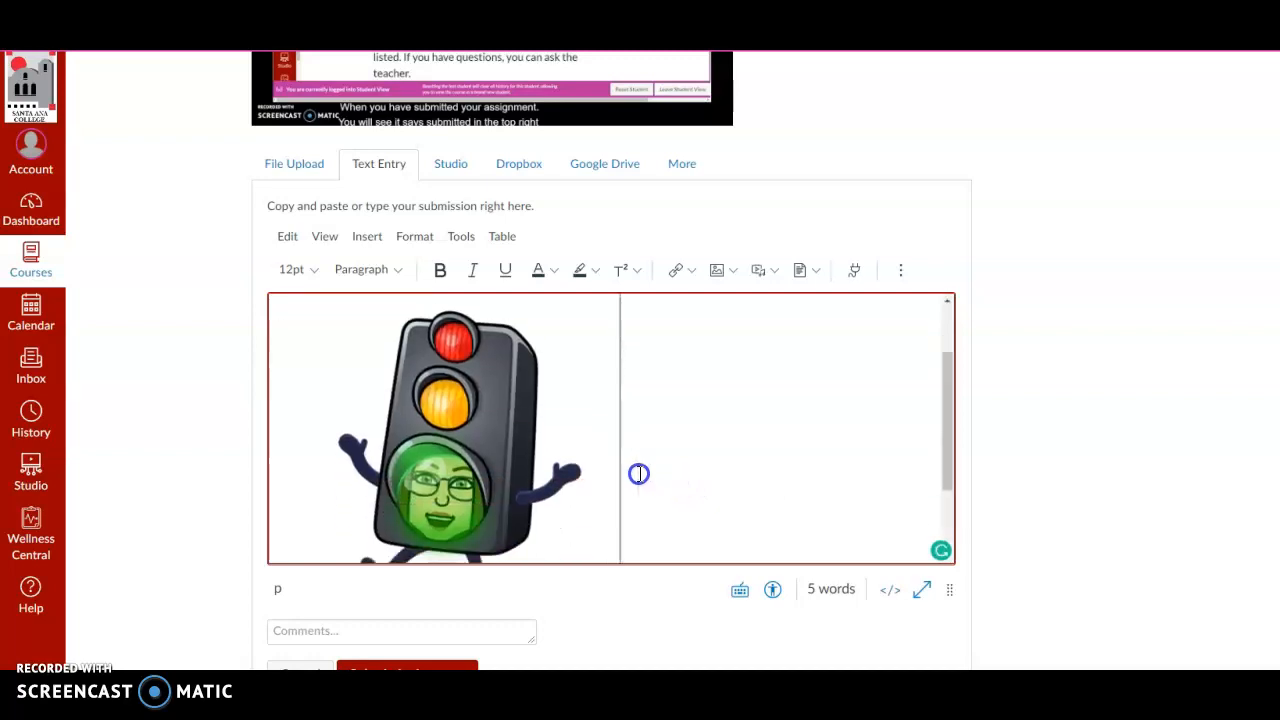
{"action": "scroll", "coordinate": [630, 484], "scroll_direction": "up", "scroll_amount": 3}
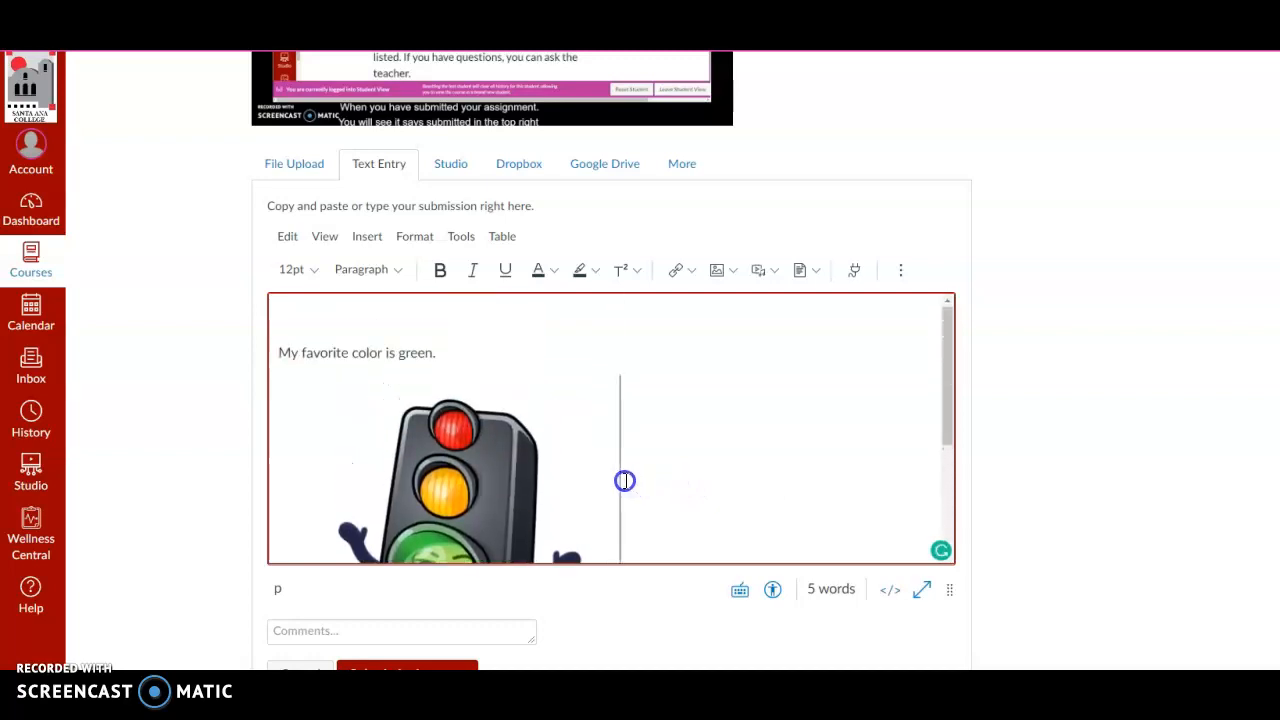
{"action": "scroll", "coordinate": [624, 481], "scroll_direction": "down", "scroll_amount": 2}
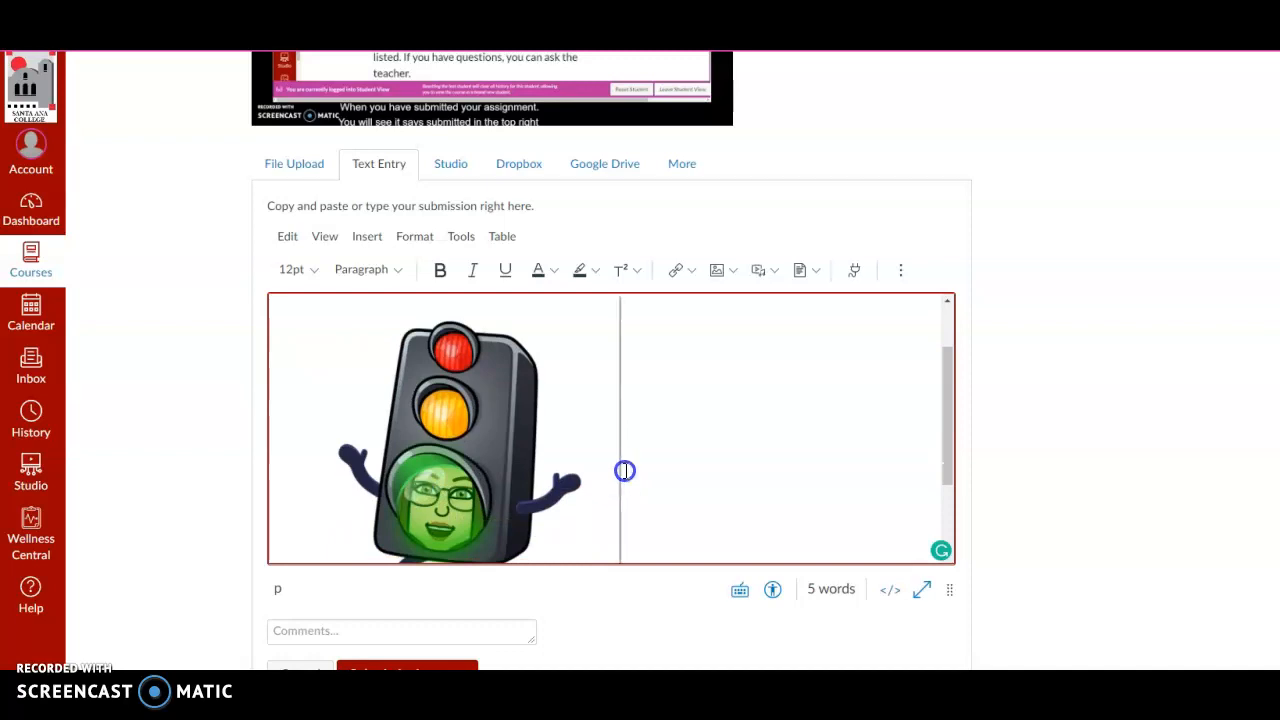
{"action": "scroll", "coordinate": [628, 469], "scroll_direction": "up", "scroll_amount": 1}
{"action": "scroll", "coordinate": [628, 469], "scroll_direction": "up", "scroll_amount": 1}
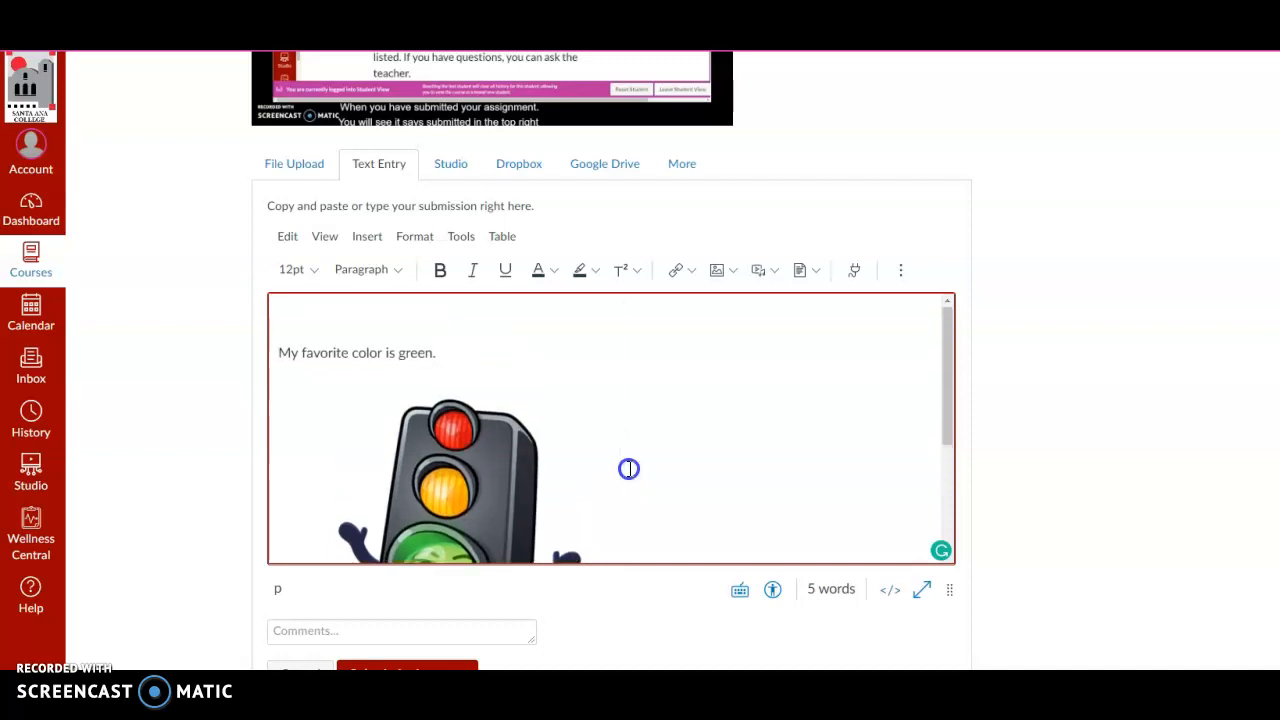
{"action": "scroll", "coordinate": [624, 474], "scroll_direction": "down", "scroll_amount": 2}
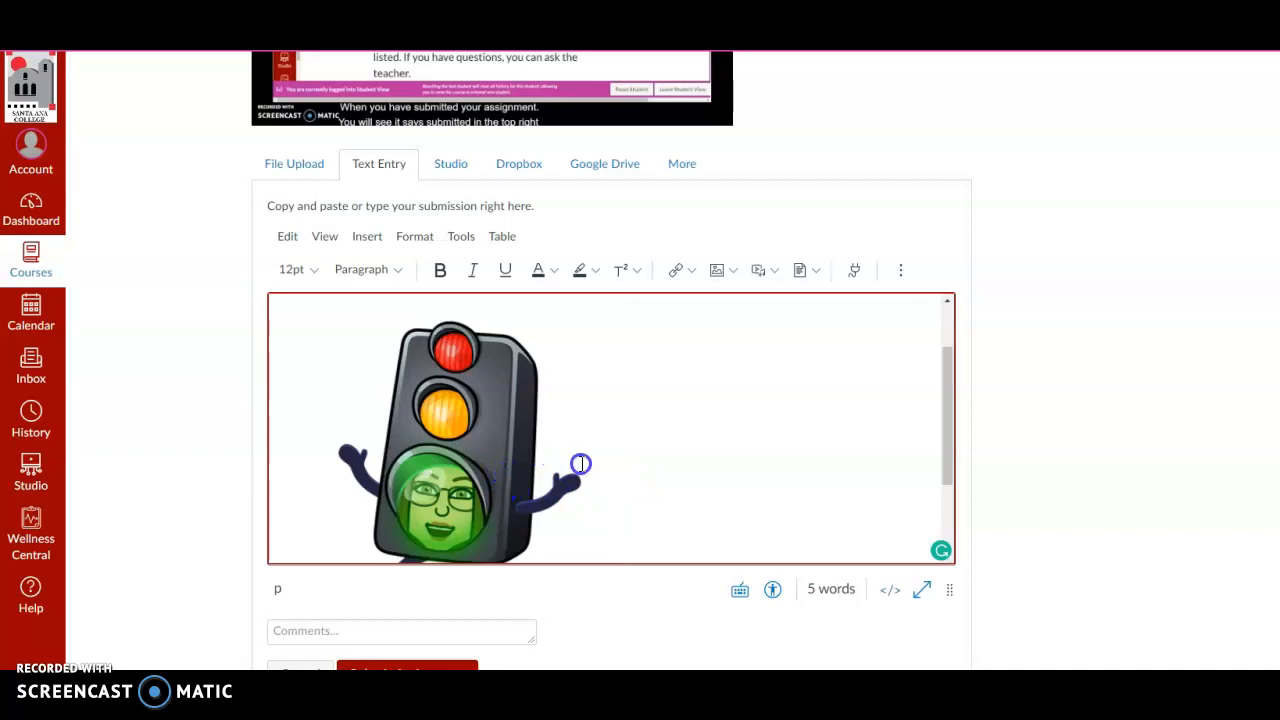
{"action": "scroll", "coordinate": [580, 463], "scroll_direction": "down", "scroll_amount": 2}
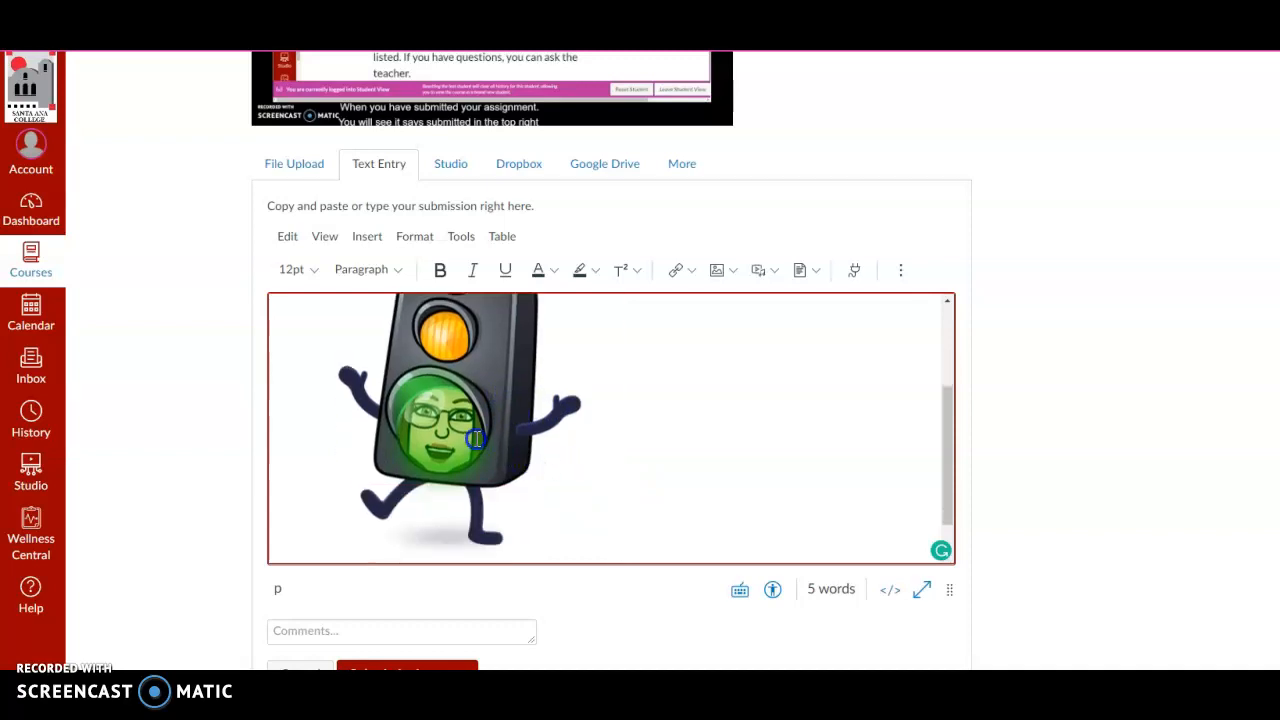
{"action": "left_click", "coordinate": [508, 449]}
{"action": "scroll", "coordinate": [693, 465], "scroll_direction": "up", "scroll_amount": 5}
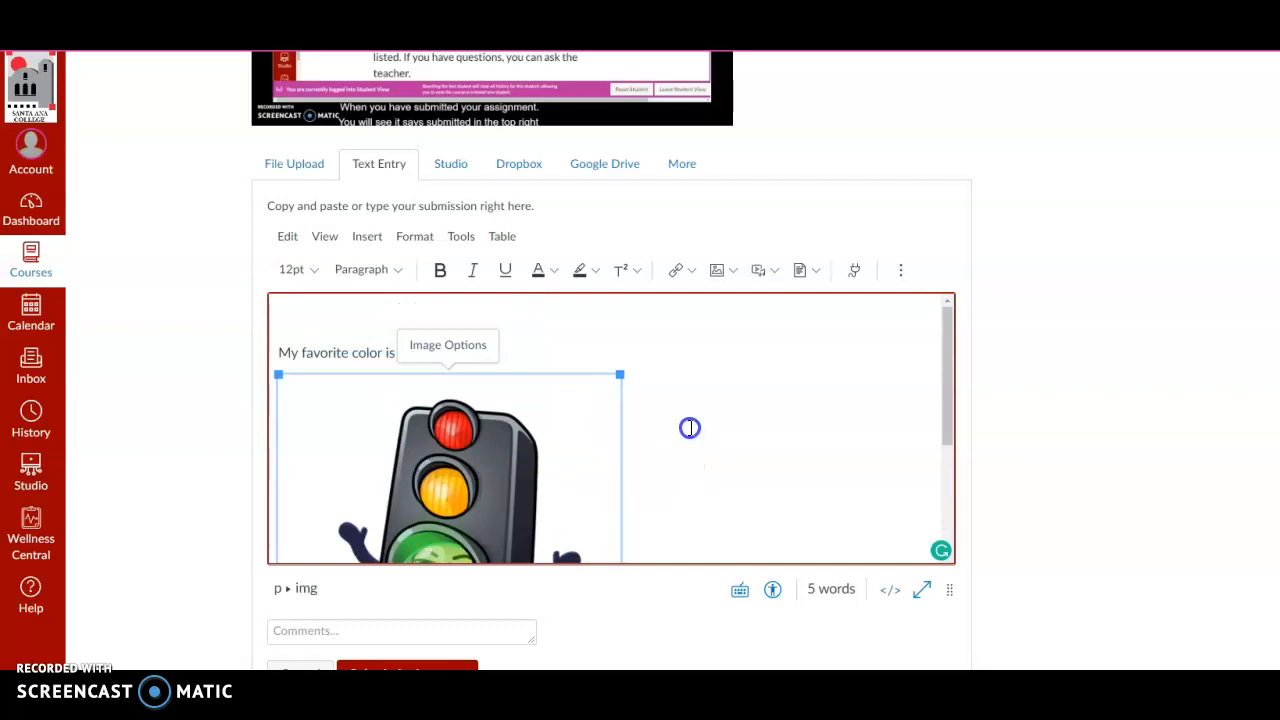
Shrink the embedded traffic light image in the text entry to roughly two-thirds of its size and deselect it.
{"action": "left_click", "coordinate": [572, 457]}
{"action": "left_click", "coordinate": [709, 471]}
{"action": "left_click", "coordinate": [497, 477]}
{"action": "left_click", "coordinate": [264, 366]}
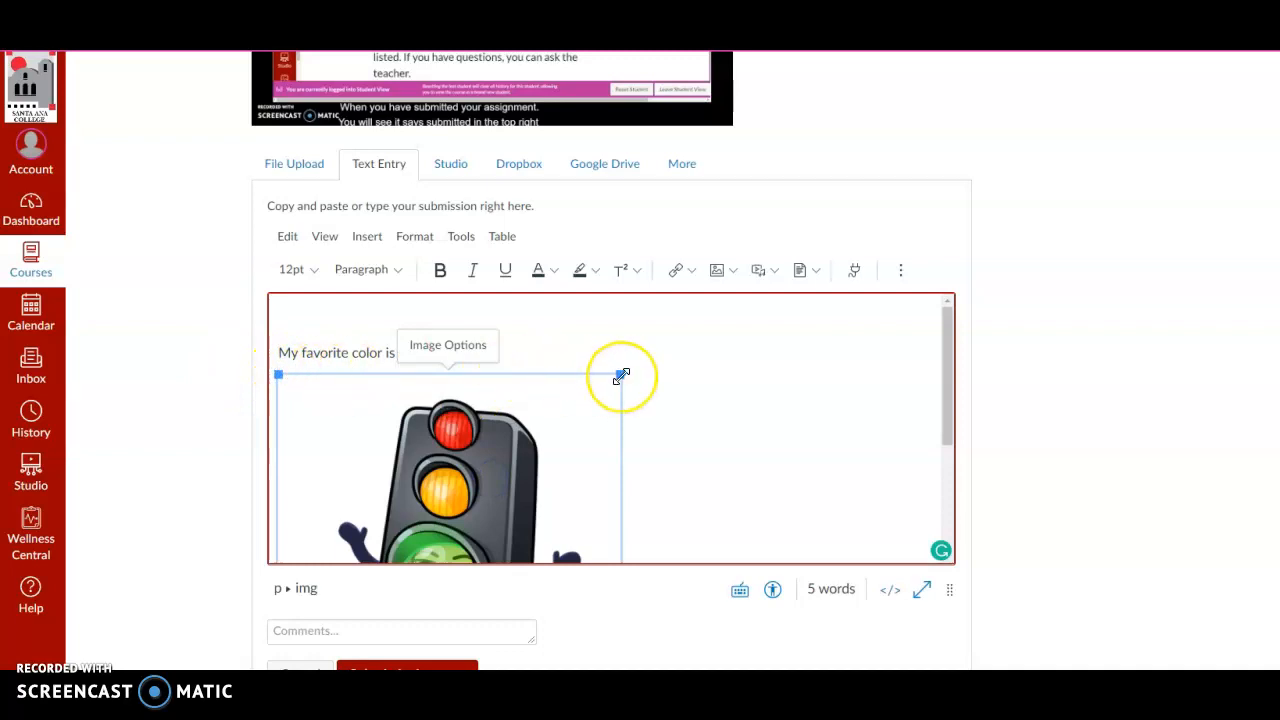
{"action": "left_click_drag", "start_coordinate": [621, 375], "coordinate": [509, 466]}
{"action": "left_click", "coordinate": [563, 470]}
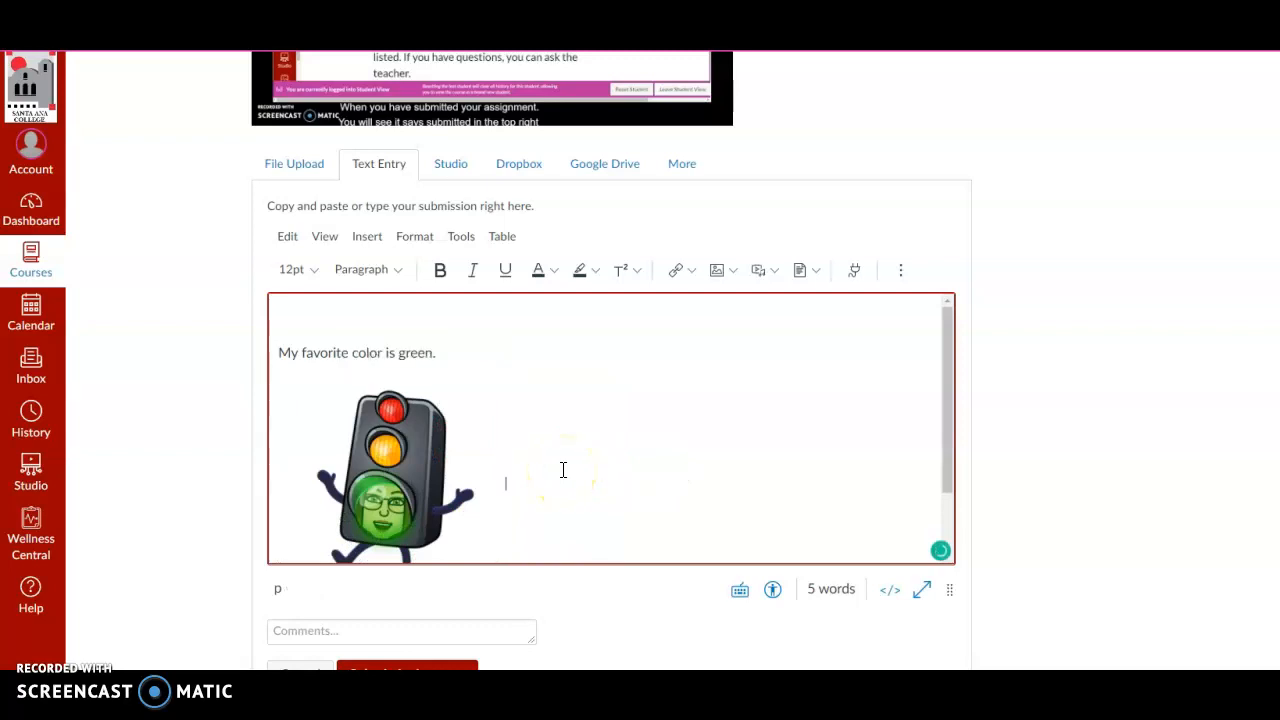
Submit the assignment with the sentence and the embedded traffic light image as a text entry.
{"action": "scroll", "coordinate": [520, 468], "scroll_direction": "down", "scroll_amount": 1}
{"action": "scroll", "coordinate": [519, 469], "scroll_direction": "up", "scroll_amount": 1}
{"action": "left_click", "coordinate": [547, 468]}
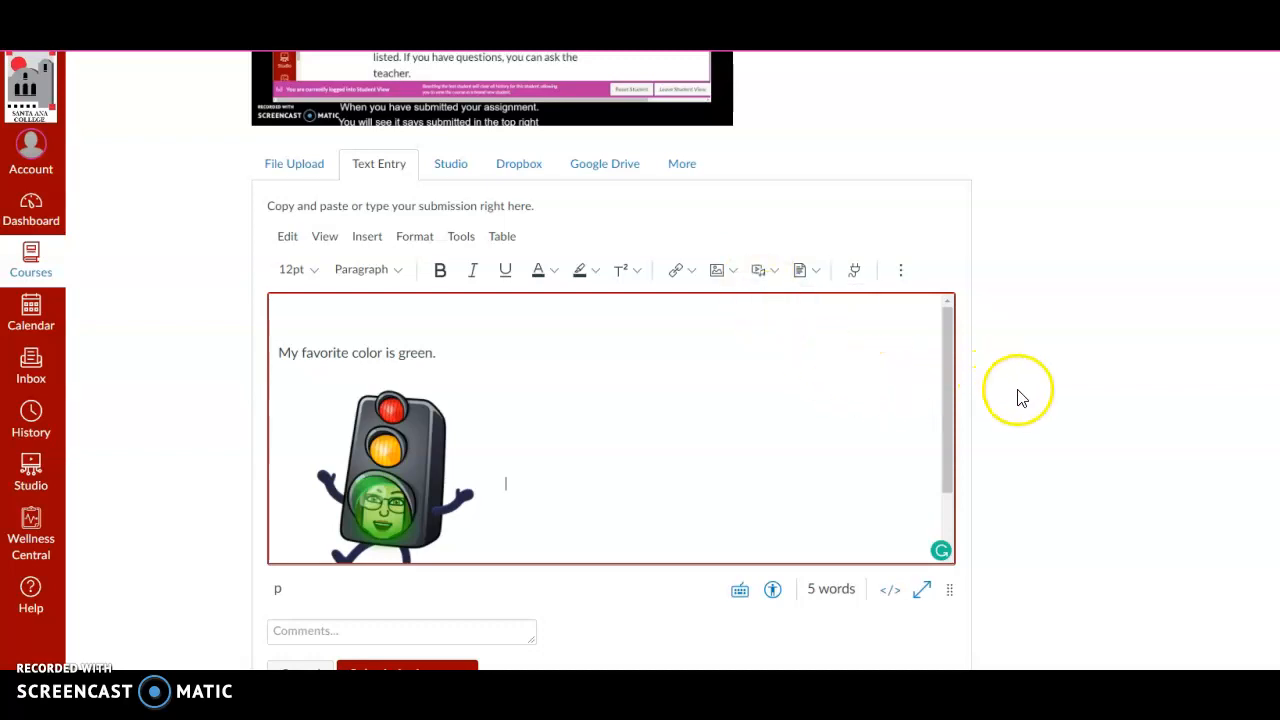
{"action": "scroll", "coordinate": [1020, 394], "scroll_direction": "down", "scroll_amount": 2}
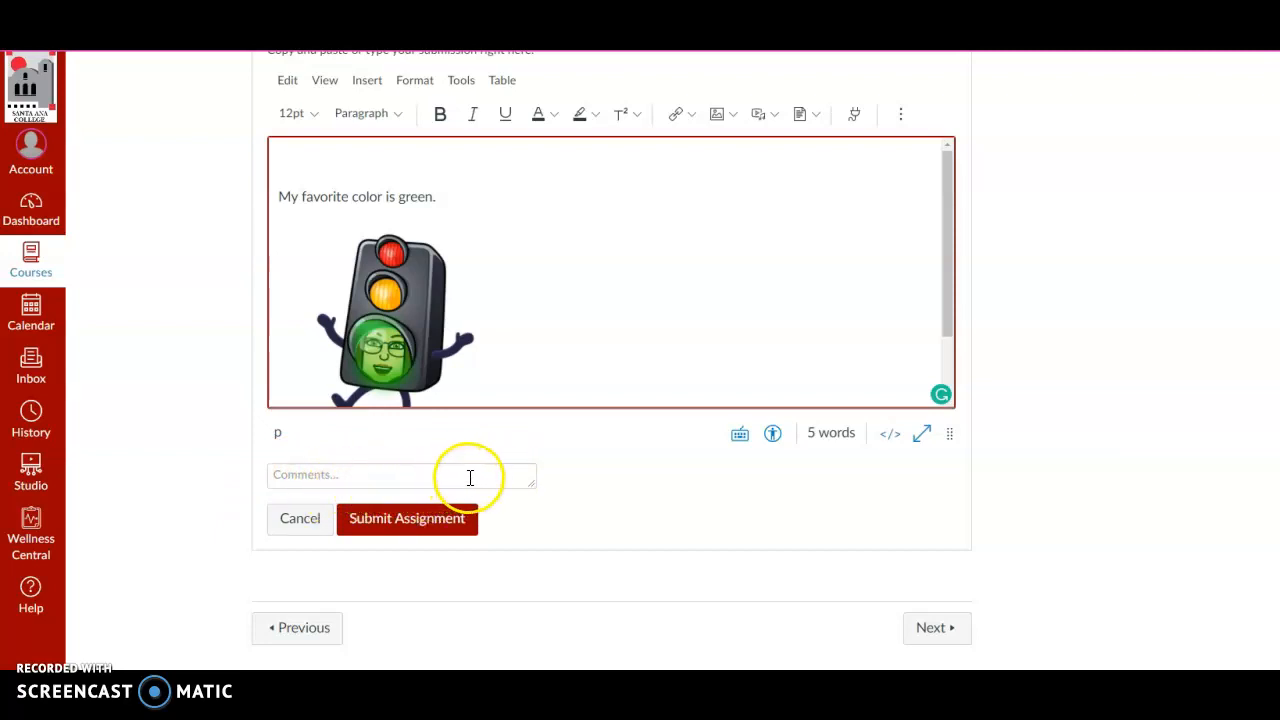
{"action": "left_click", "coordinate": [375, 530]}
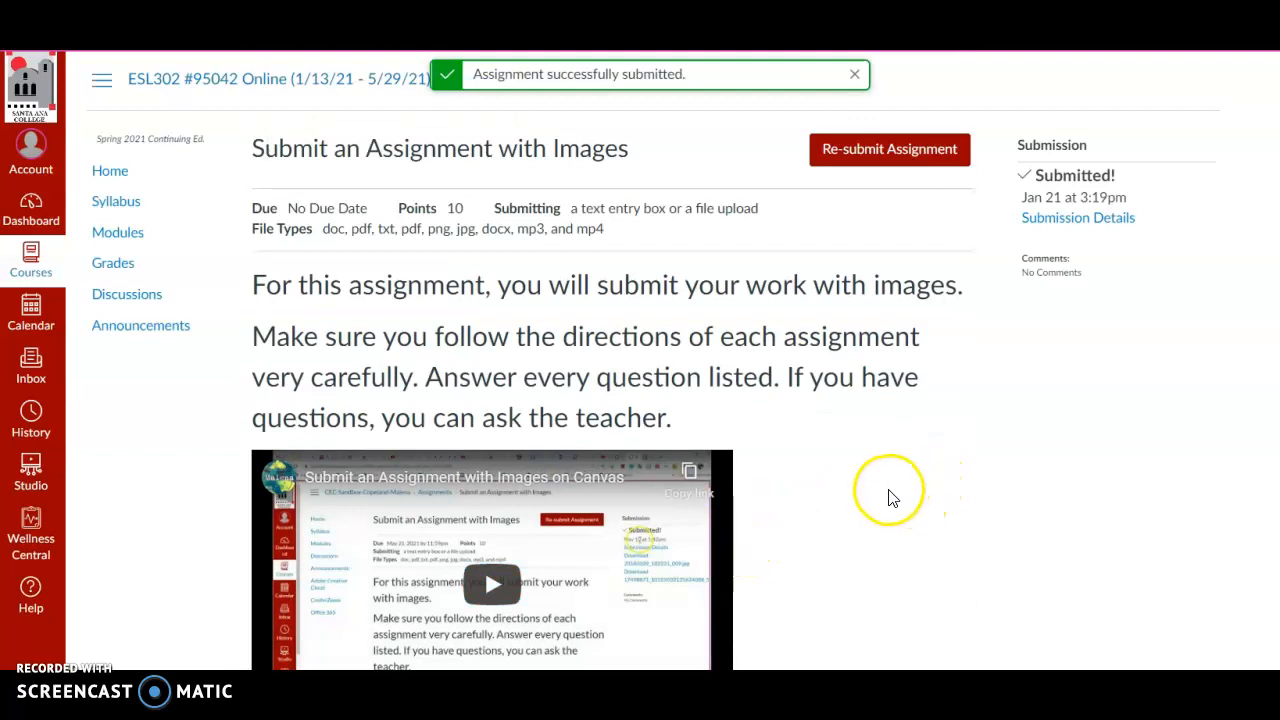
{"action": "scroll", "coordinate": [880, 515], "scroll_direction": "down", "scroll_amount": 1}
{"action": "scroll", "coordinate": [878, 515], "scroll_direction": "down", "scroll_amount": 1}
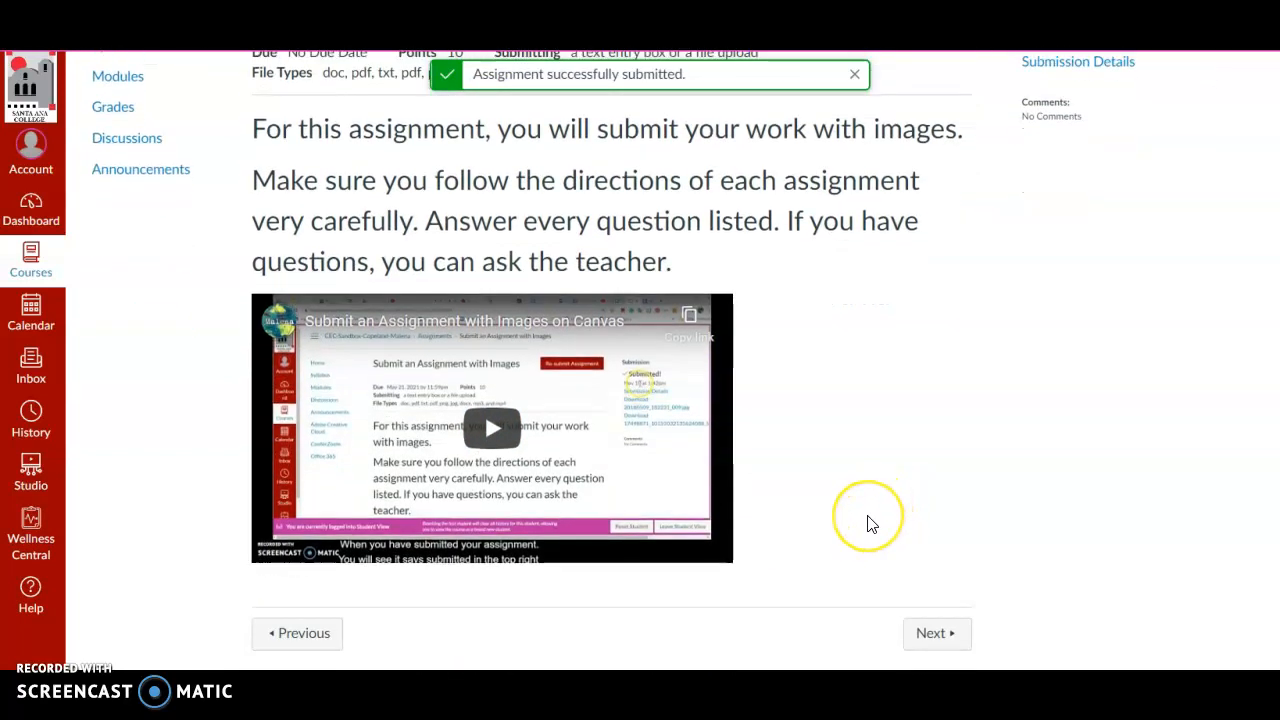
{"action": "scroll", "coordinate": [868, 525], "scroll_direction": "up", "scroll_amount": 2}
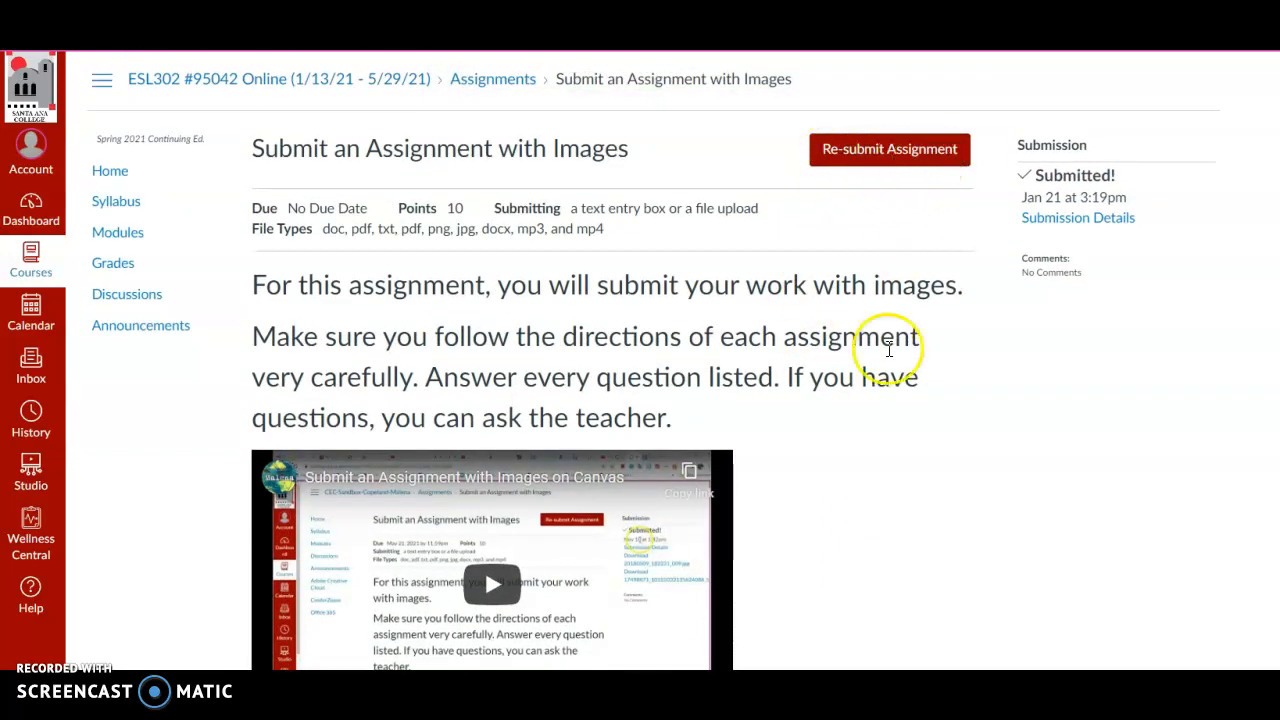
{"action": "scroll", "coordinate": [812, 518], "scroll_direction": "down", "scroll_amount": 2}
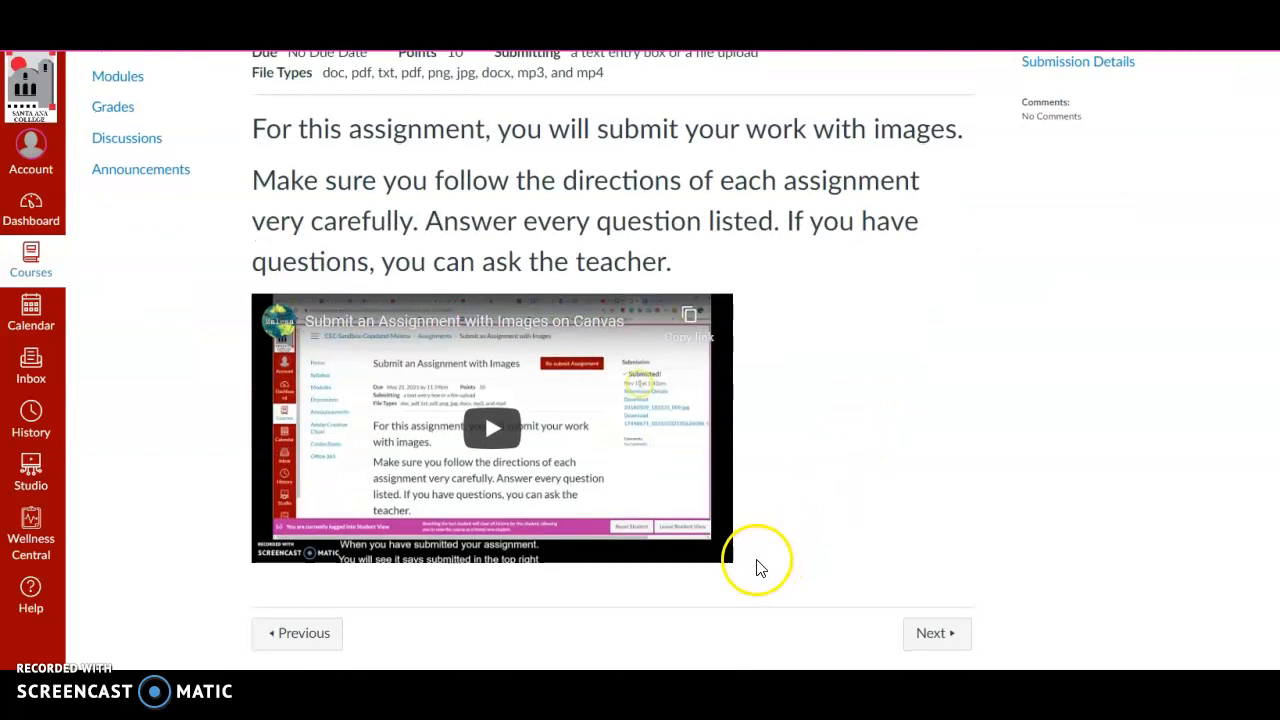